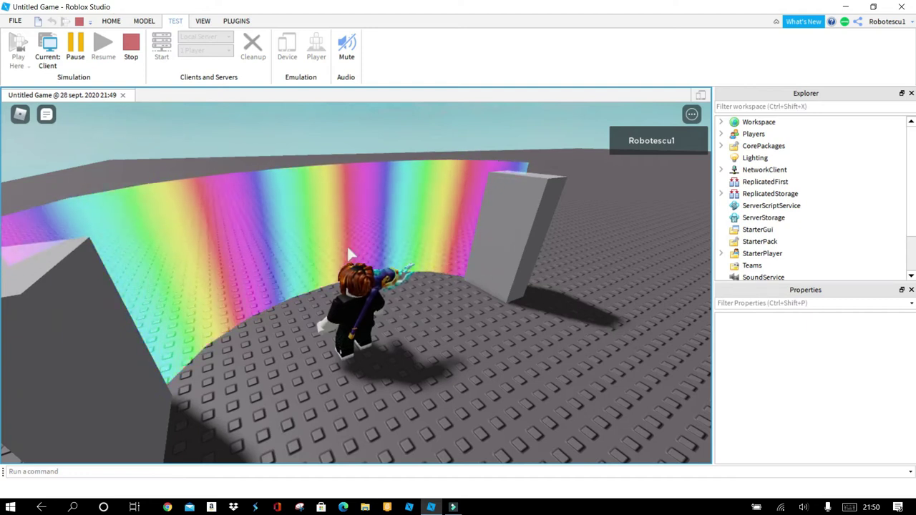
# Walk the character around in the playtest and examine the curved rainbow beam between the two gray pillars.
pyautogui.moveTo(368, 283); pyautogui.dragTo(152, 228, button='right')
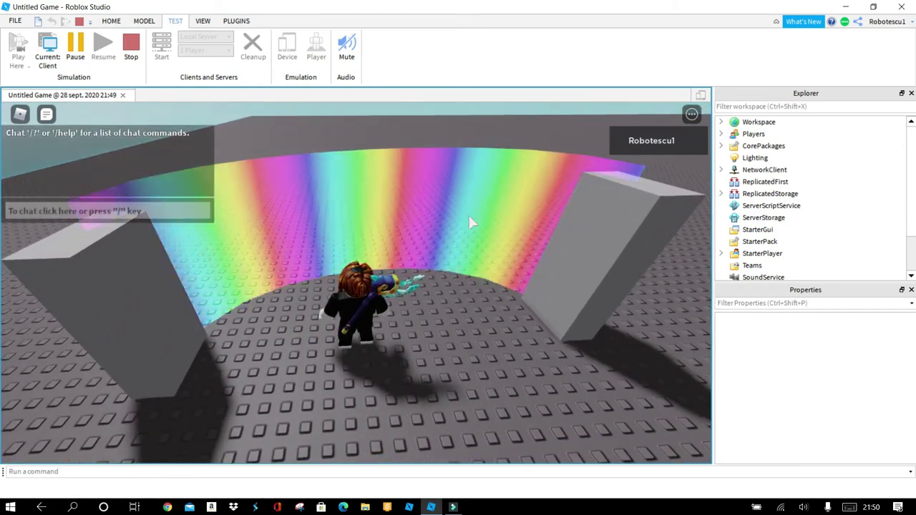
pyautogui.press('a')
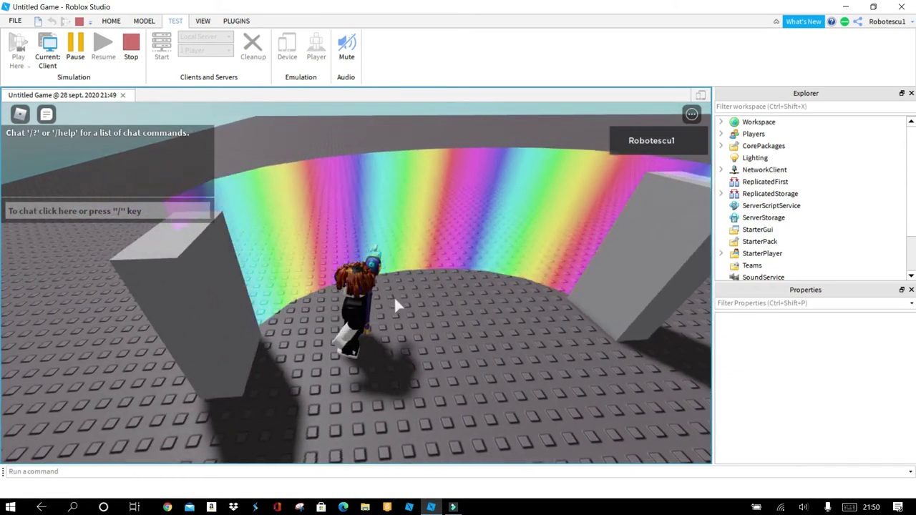
pyautogui.press('d')
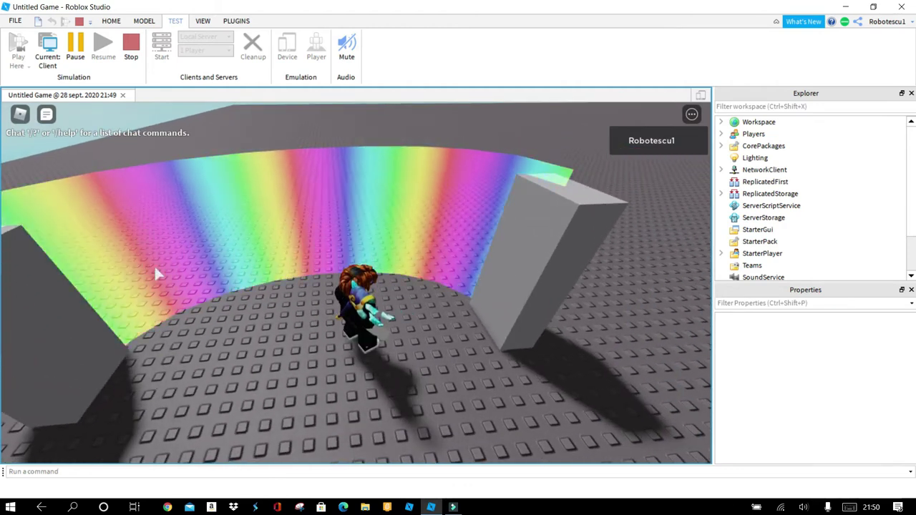
pyautogui.press('s')
pyautogui.press('a')
pyautogui.moveTo(401, 281); pyautogui.dragTo(400, 280, button='right')
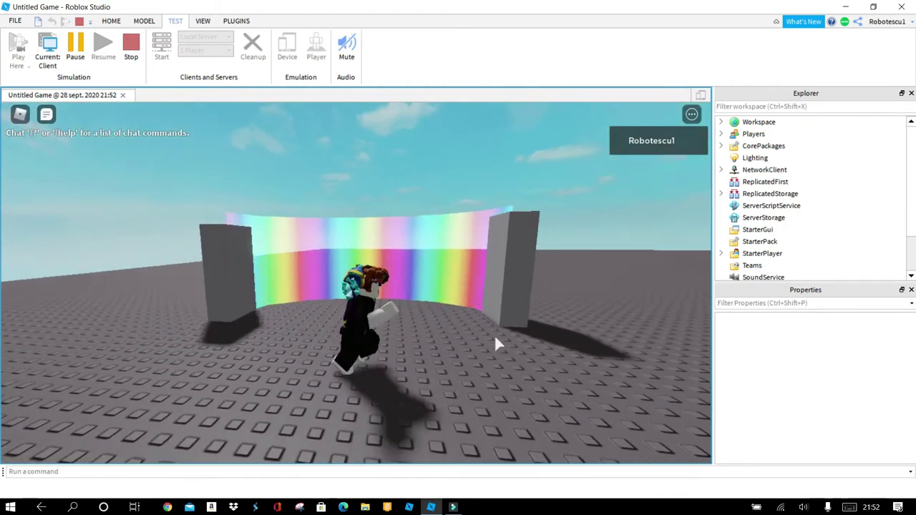
pyautogui.press('w')
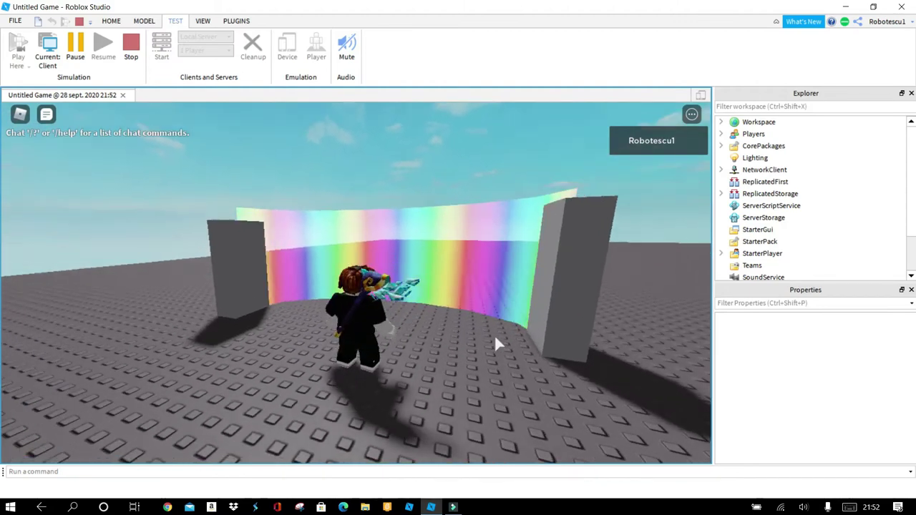
pyautogui.moveTo(495, 335); pyautogui.dragTo(494, 335, button='right')
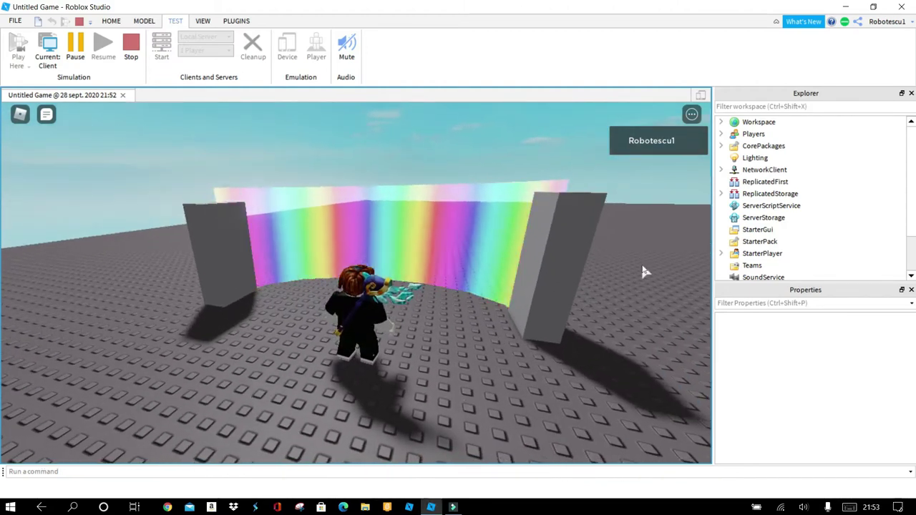
pyautogui.moveTo(636, 266); pyautogui.dragTo(635, 266, button='right')
# Walk the character into one gray pillar to test how the rainbow beam reacts when the pillar is pushed over.
pyautogui.press('w')
pyautogui.press('w')
pyautogui.press('w')
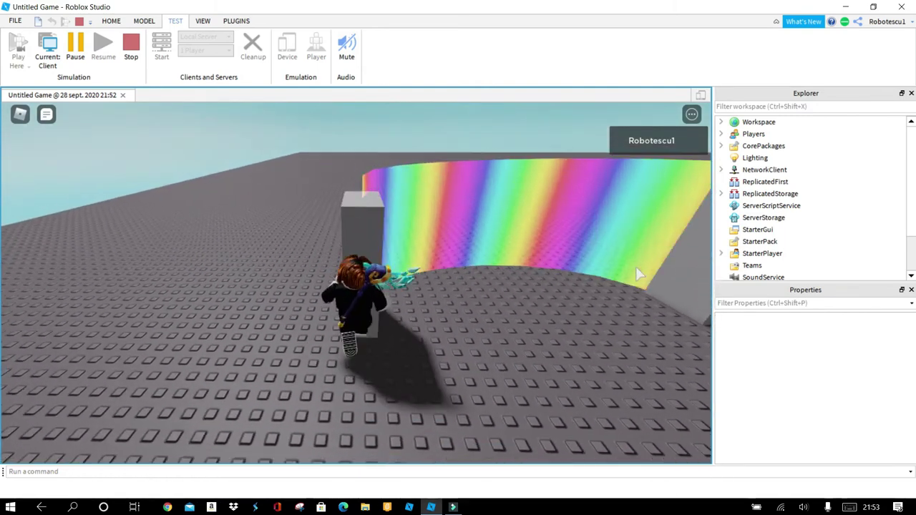
pyautogui.press('w')
pyautogui.moveTo(636, 266); pyautogui.dragTo(636, 266, button='right')
pyautogui.press('w')
pyautogui.press('d')
pyautogui.press('s')
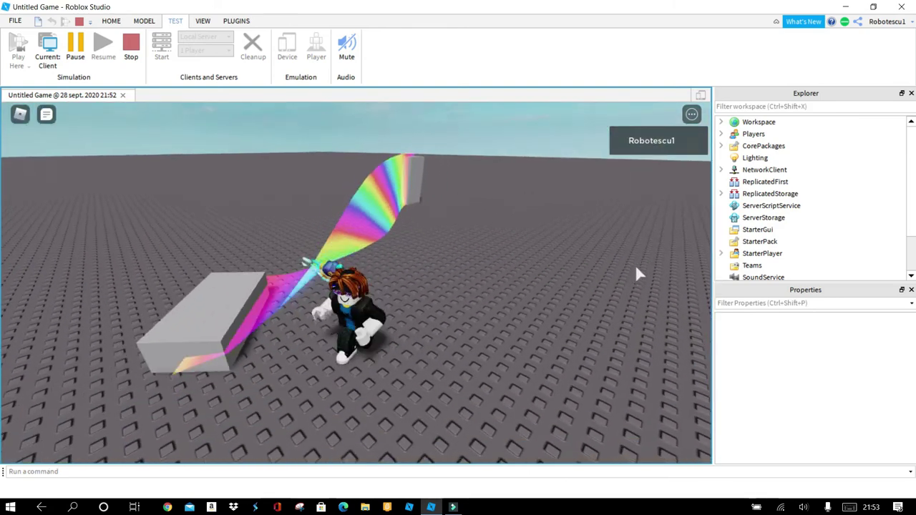
# Walk and jump around the toppled pillar to examine how the rainbow beam twists between the parts.
pyautogui.press('a')
pyautogui.press('w')
pyautogui.press('d')
pyautogui.press('w')
pyautogui.press('space')
pyautogui.moveTo(635, 264); pyautogui.dragTo(635, 264, button='right')
pyautogui.press('space')
pyautogui.press('space')
pyautogui.press('a')
pyautogui.press('d')
pyautogui.press('space')
pyautogui.moveTo(636, 269); pyautogui.dragTo(636, 269, button='right')
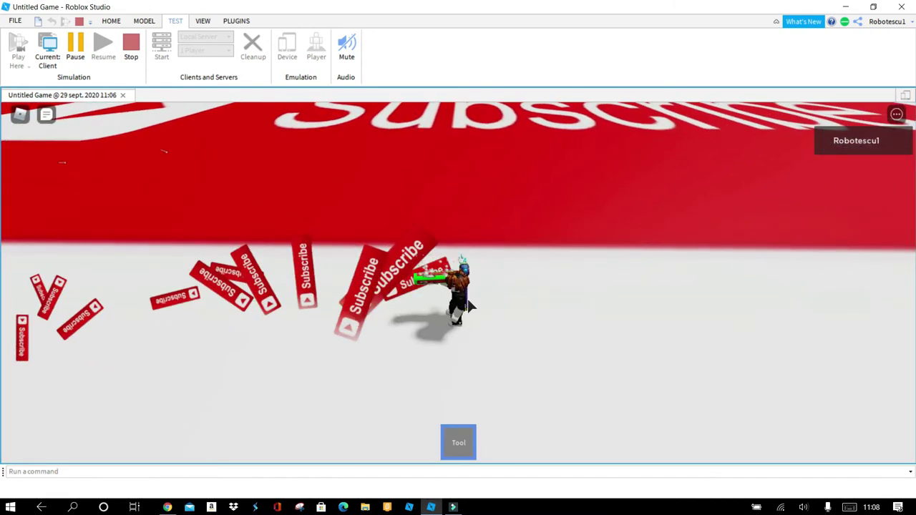
# Examine the character holding the Subscribe tool up close in the playtest, together with the Subscribe images behind it.
pyautogui.scroll(6, 469, 306)
pyautogui.moveTo(447, 323); pyautogui.dragTo(445, 323, button='right')
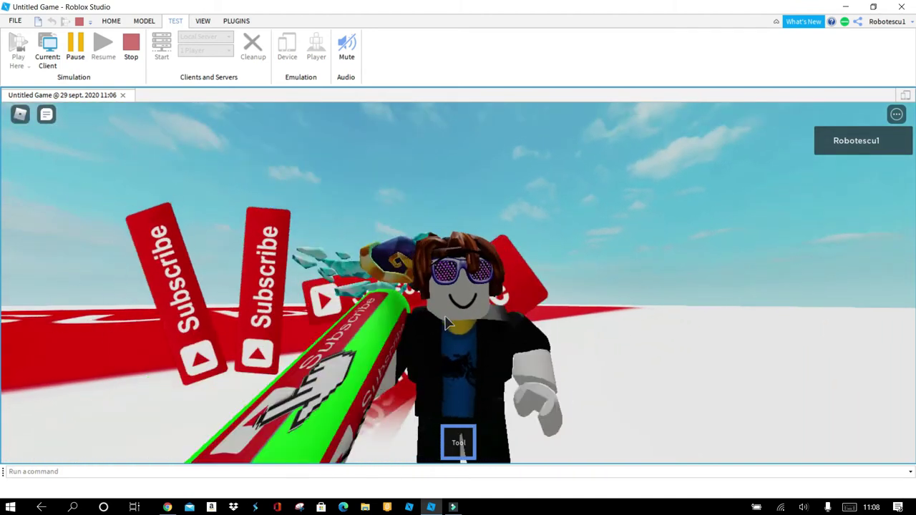
pyautogui.press('s')
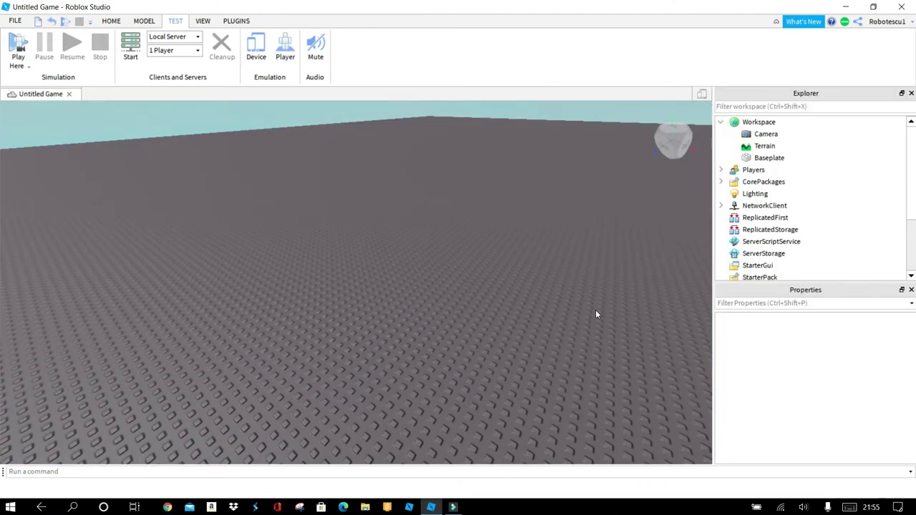
# Scale the two maroon brick parts upward into tall pillars on the baseplate.
pyautogui.moveTo(567, 295); pyautogui.dragTo(566, 299, button='right')
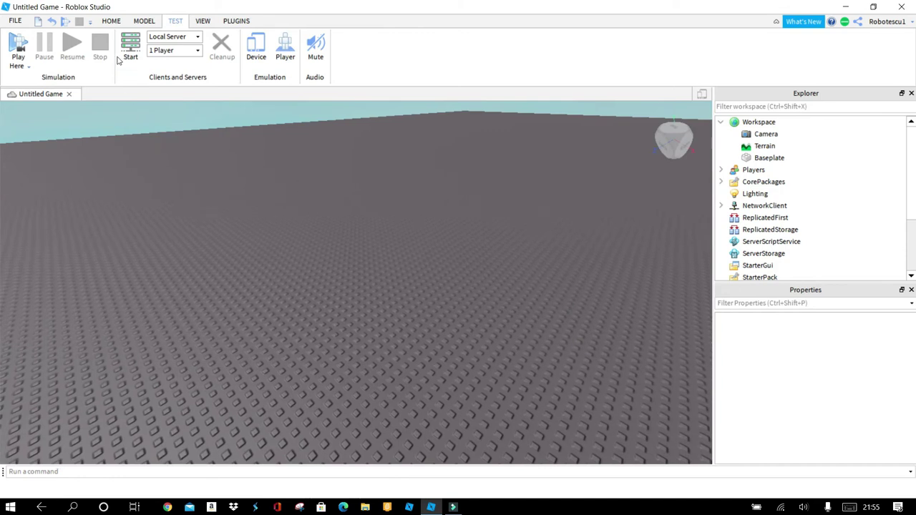
pyautogui.click(143, 21)
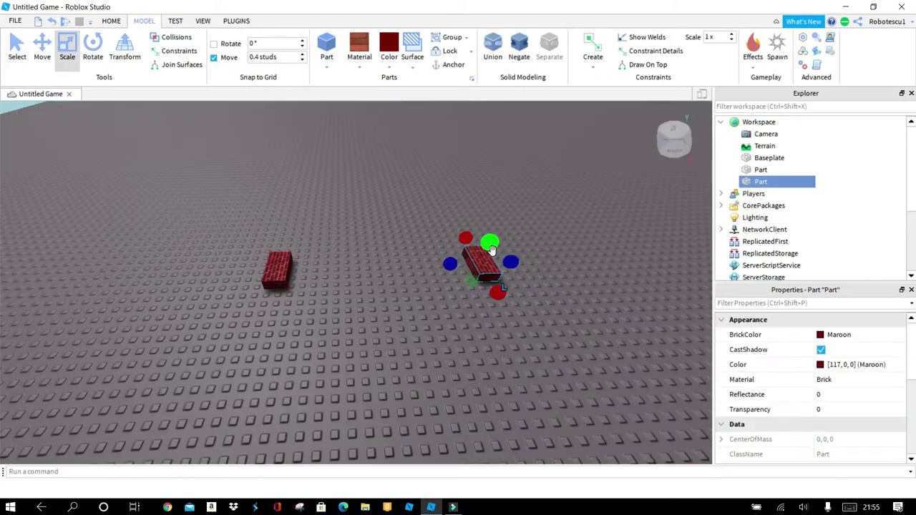
pyautogui.moveTo(492, 249); pyautogui.dragTo(538, 101)
pyautogui.click(282, 271)
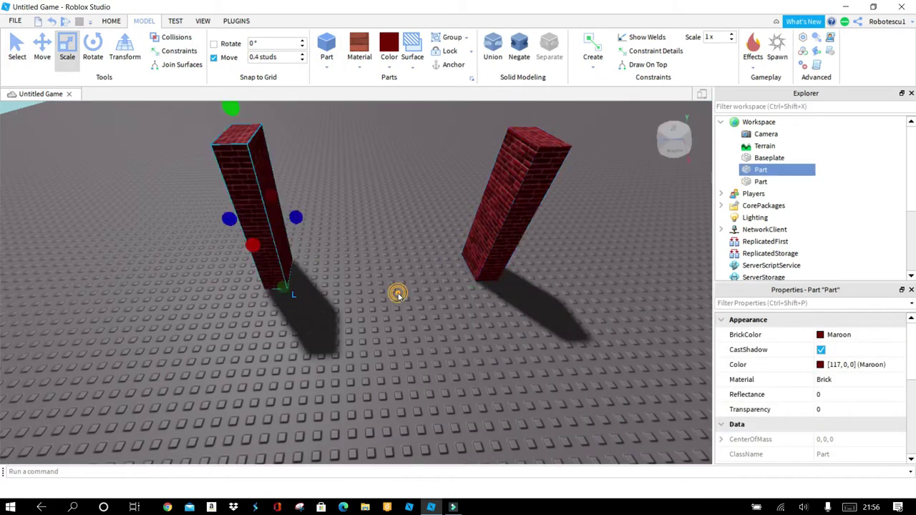
pyautogui.click(397, 294)
pyautogui.moveTo(383, 310); pyautogui.dragTo(384, 312, button='right')
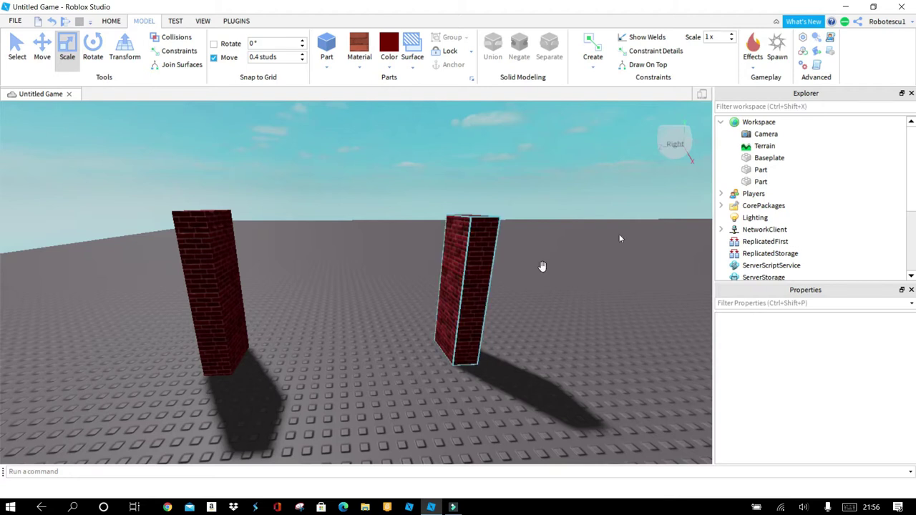
# Open the list of insertable objects for the first brick part in the Workspace.
pyautogui.click(760, 171)
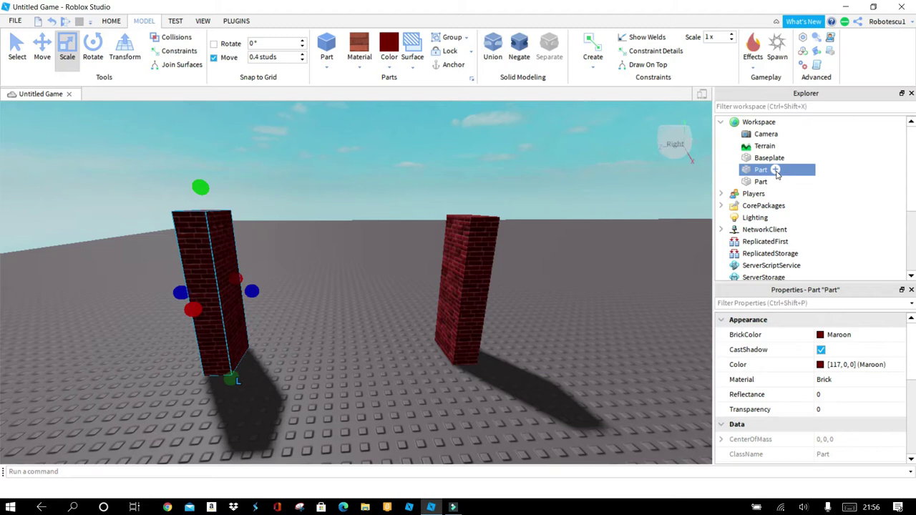
pyautogui.click(775, 170)
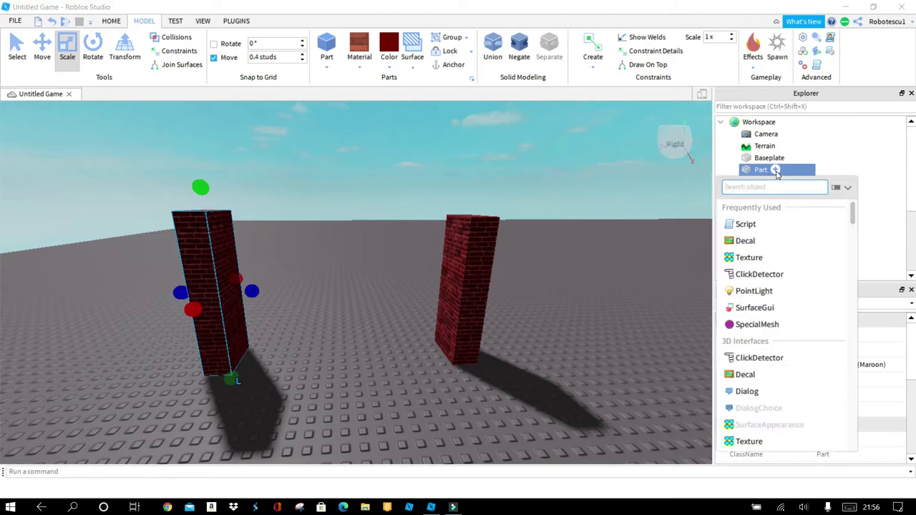
pyautogui.write('beam')
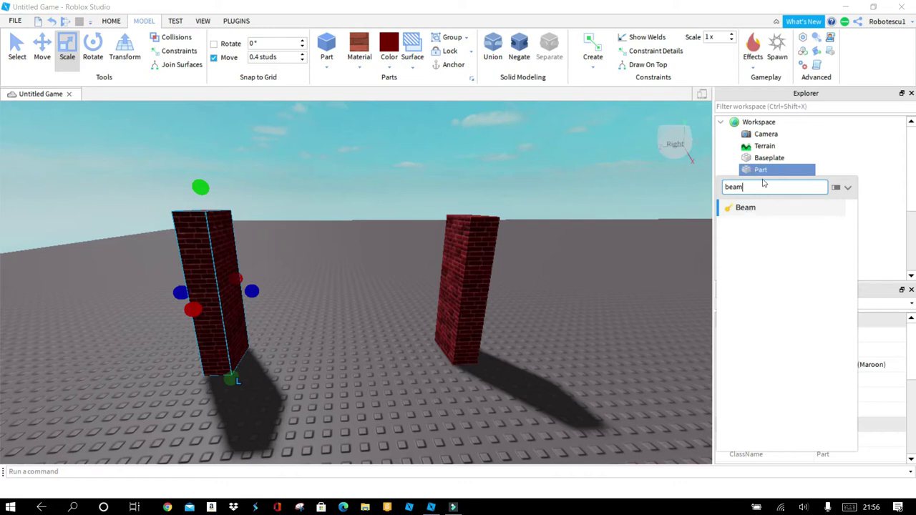
pyautogui.press('BackSpace')
pyautogui.press('BackSpace')
pyautogui.press('BackSpace')
pyautogui.press('BackSpace')
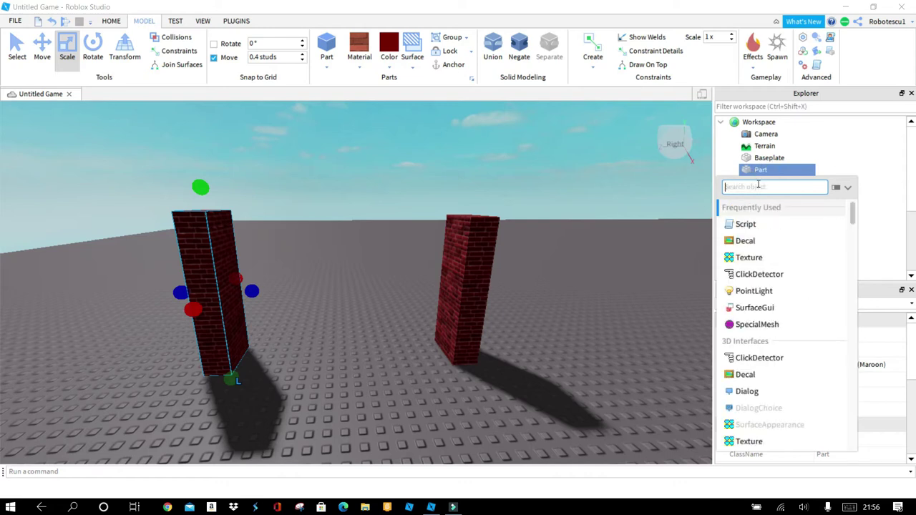
# Find the Attachment object and insert it into the first brick part.
pyautogui.write('a')
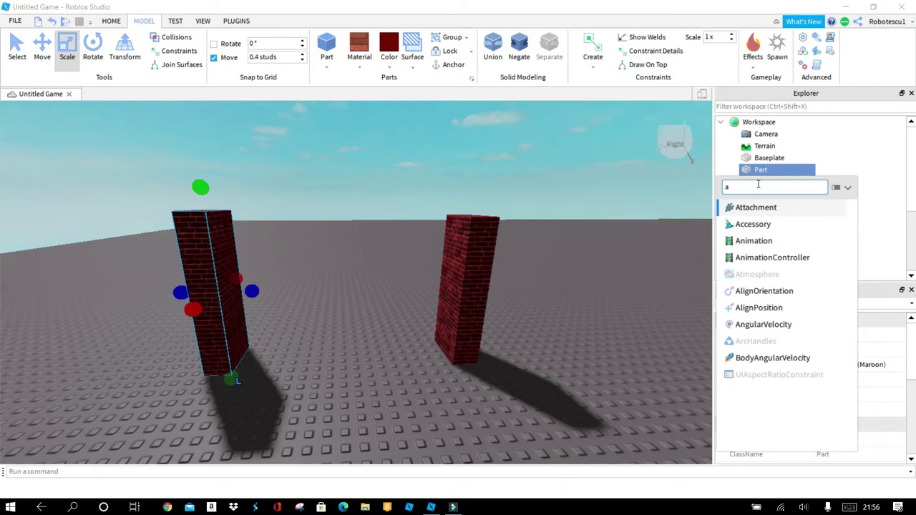
pyautogui.write('tt')
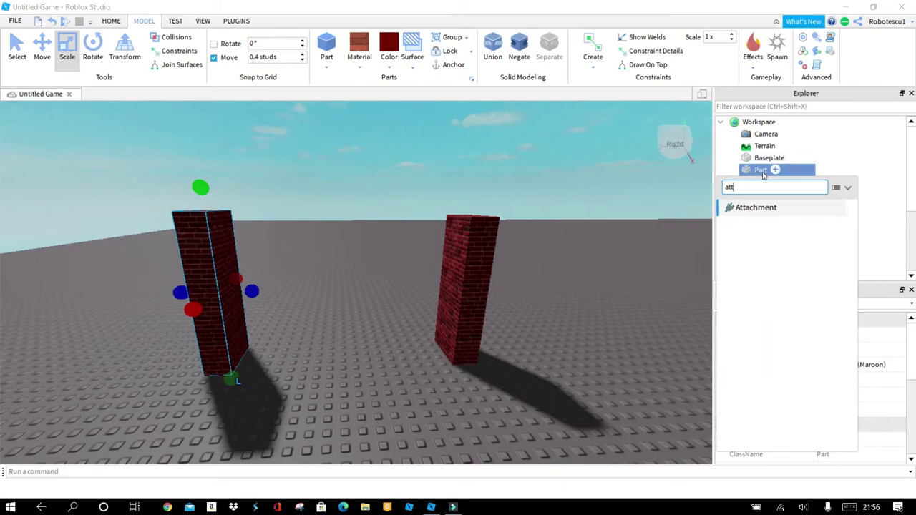
pyautogui.click(761, 206)
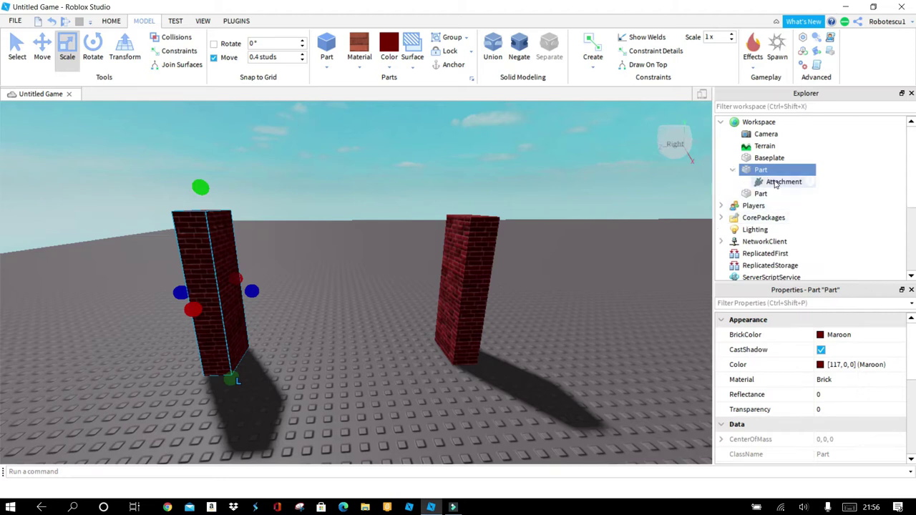
pyautogui.click(780, 182)
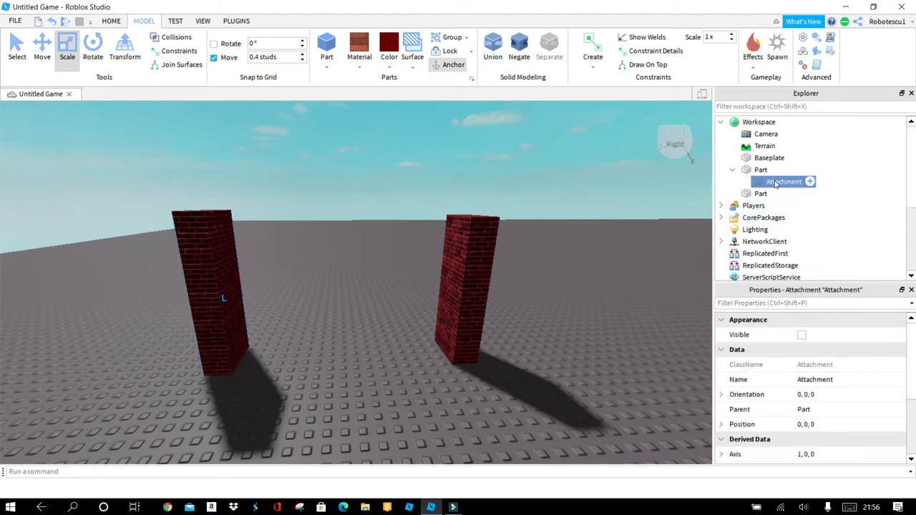
pyautogui.click(760, 173)
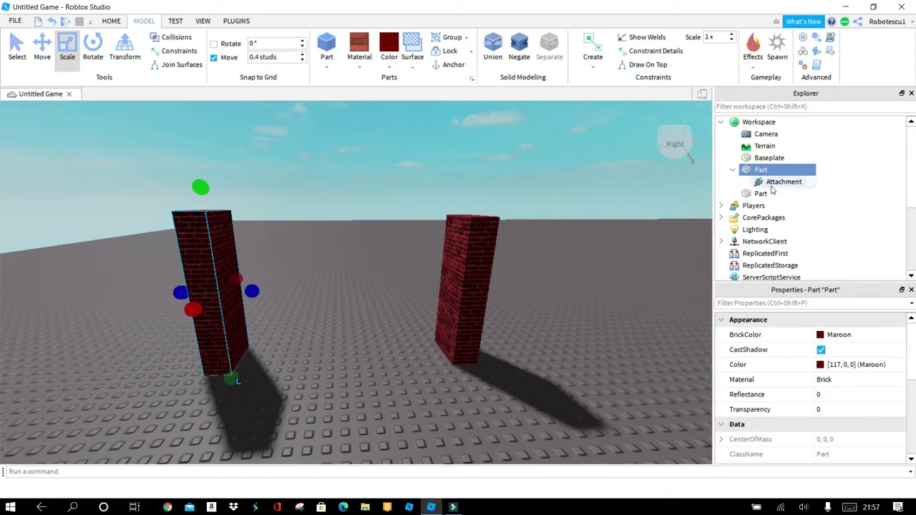
# Insert an Attachment into the second brick part.
pyautogui.click(761, 195)
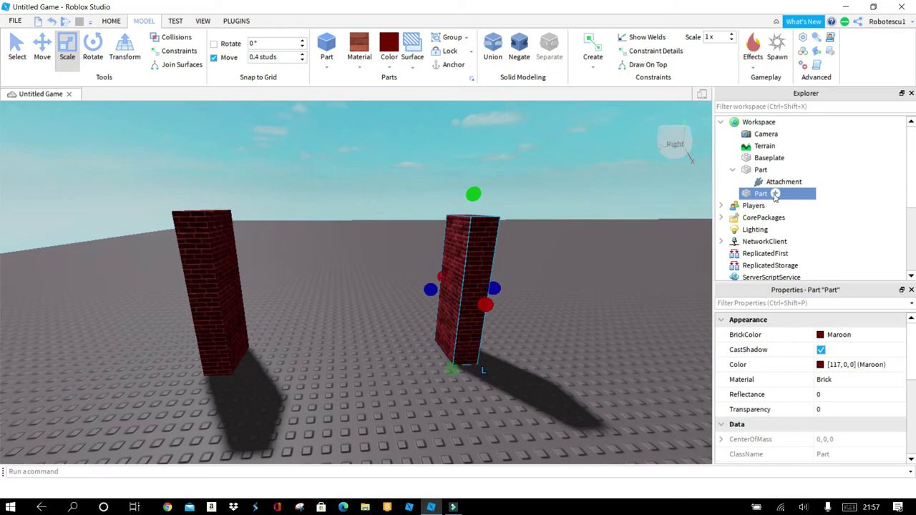
pyautogui.click(775, 195)
pyautogui.click(761, 230)
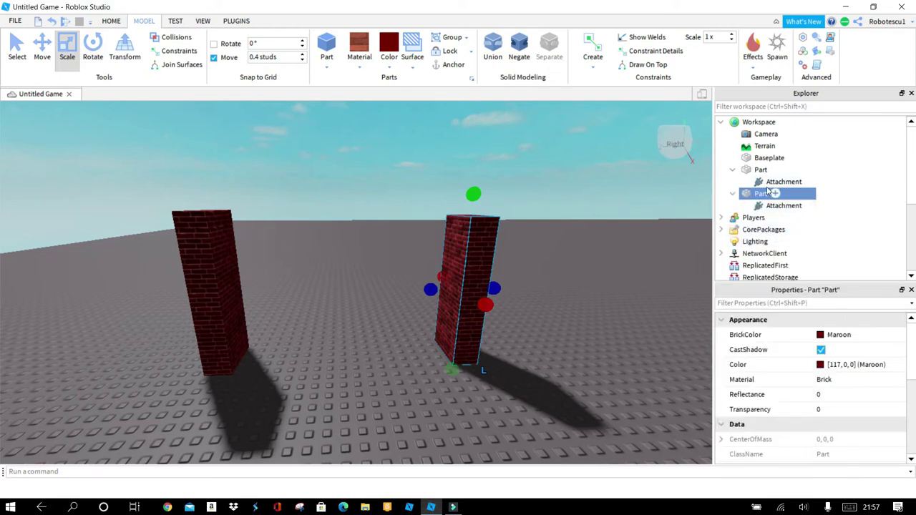
# Insert a Beam object directly into the Workspace.
pyautogui.click(784, 126)
pyautogui.click(783, 123)
pyautogui.write('beam')
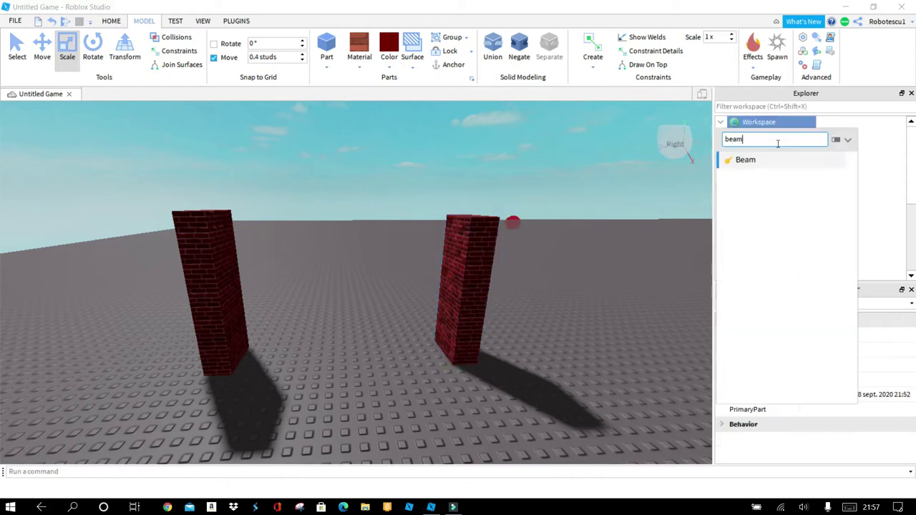
pyautogui.click(745, 160)
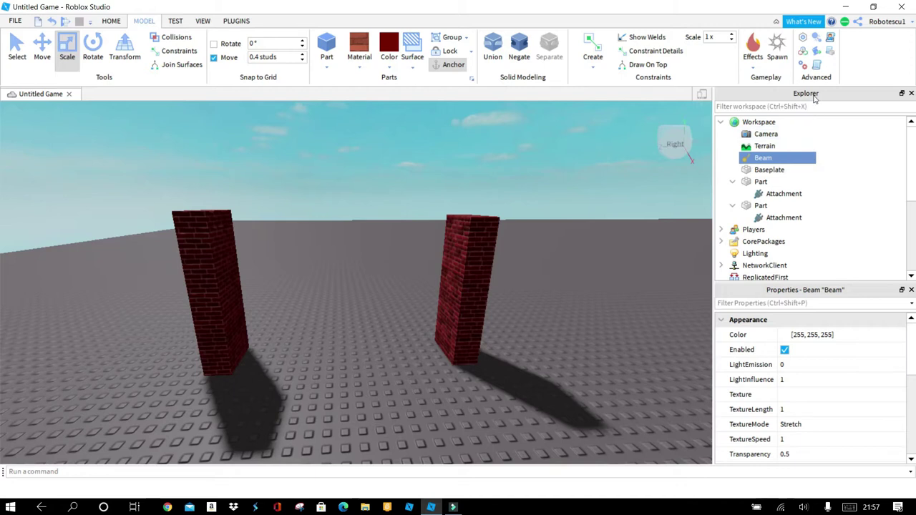
# Dock the Explorer above the viewport and assign the beam's Attachment0 to the first part's attachment and Attachment1 to the second part's.
pyautogui.moveTo(834, 96); pyautogui.dragTo(593, 99)
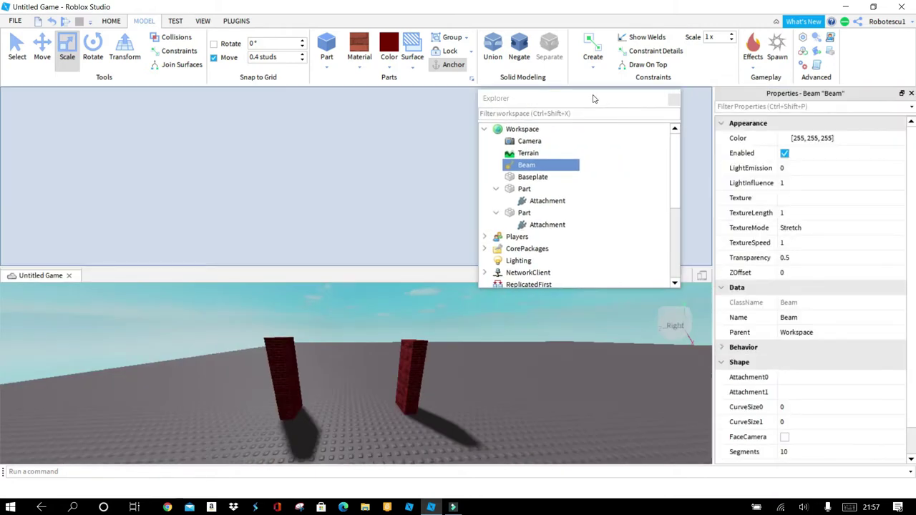
pyautogui.moveTo(593, 99); pyautogui.dragTo(584, 100)
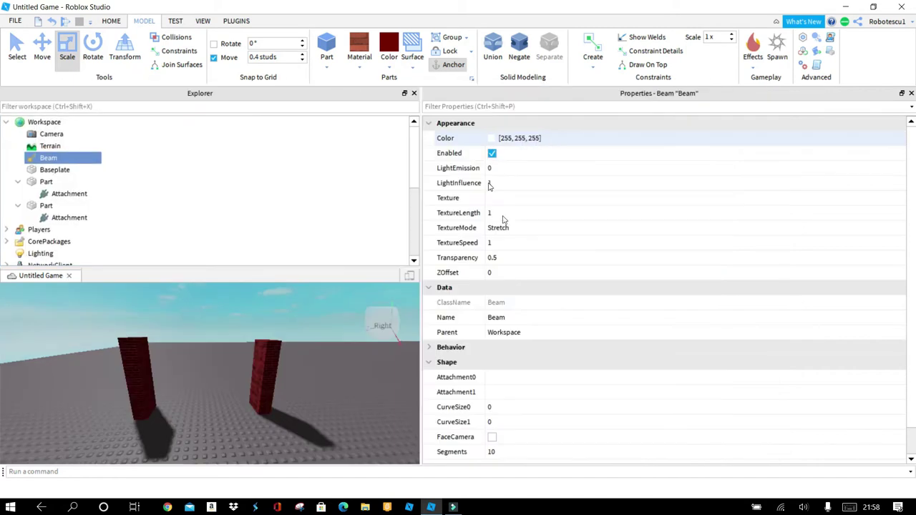
pyautogui.click(502, 381)
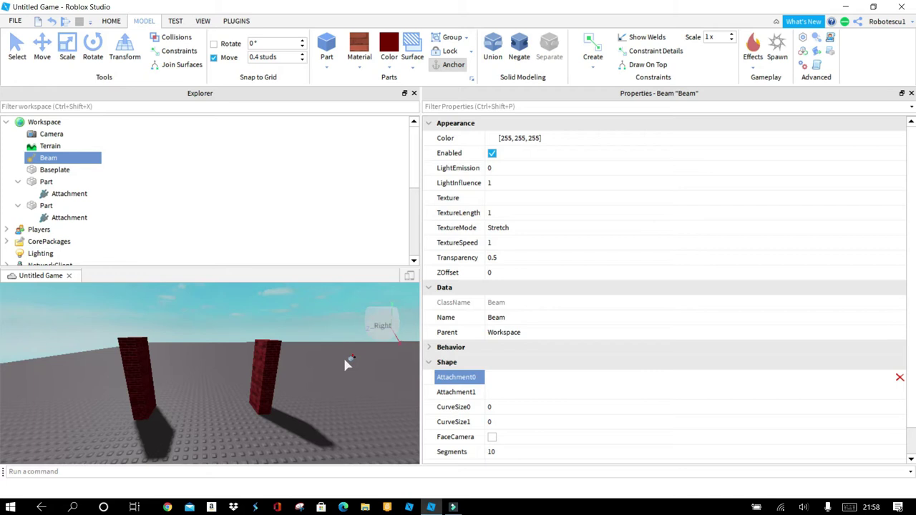
pyautogui.click(64, 194)
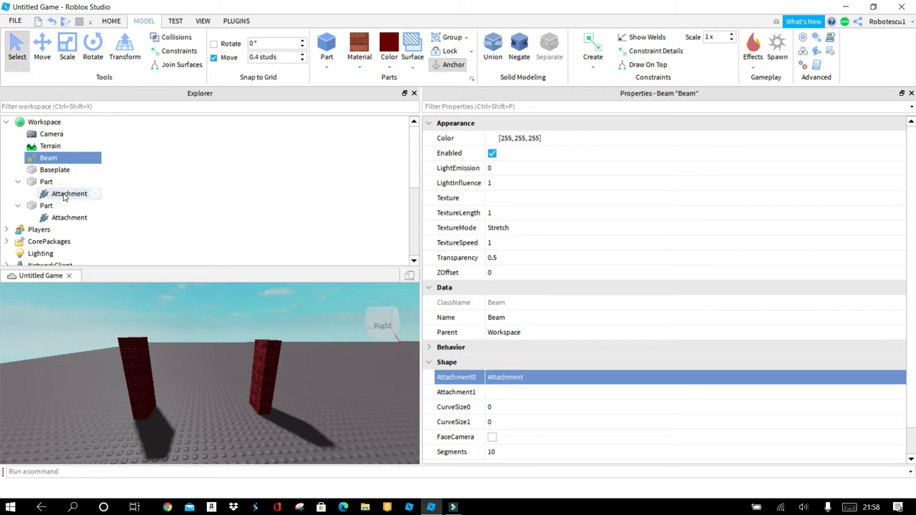
pyautogui.click(497, 393)
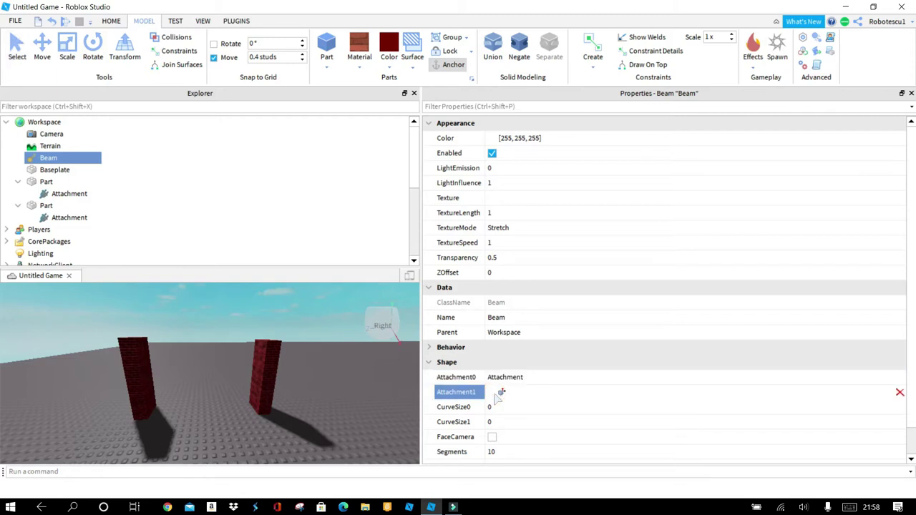
pyautogui.click(66, 221)
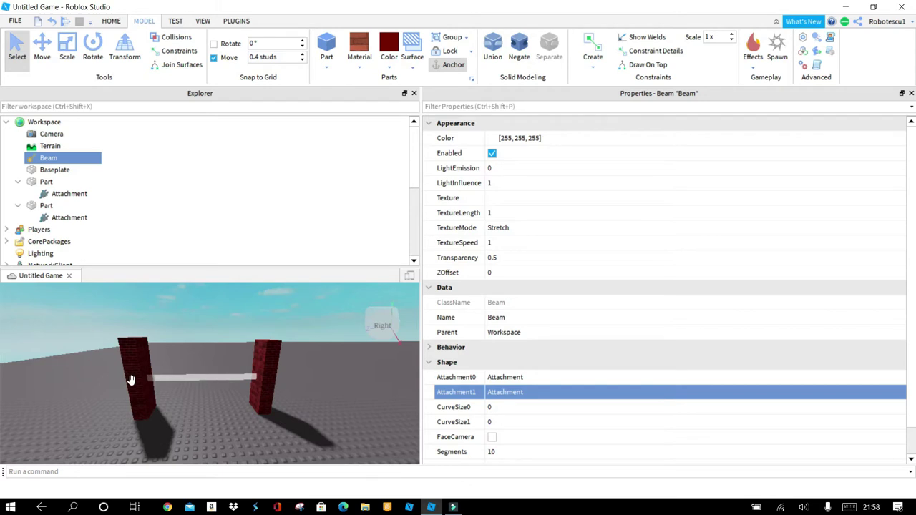
pyautogui.scroll(5, 135, 382)
pyautogui.scroll(-4, 175, 379)
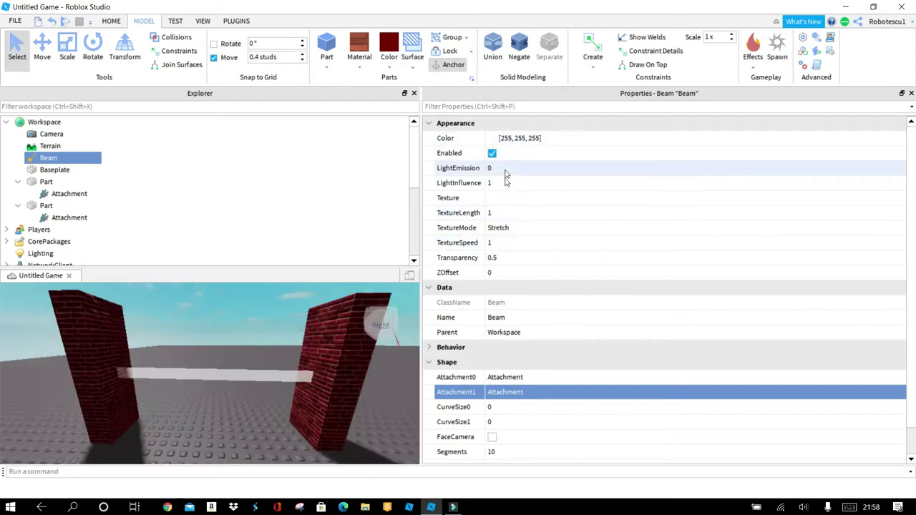
# Raise the beam's LightEmission to 1.
pyautogui.click(503, 169)
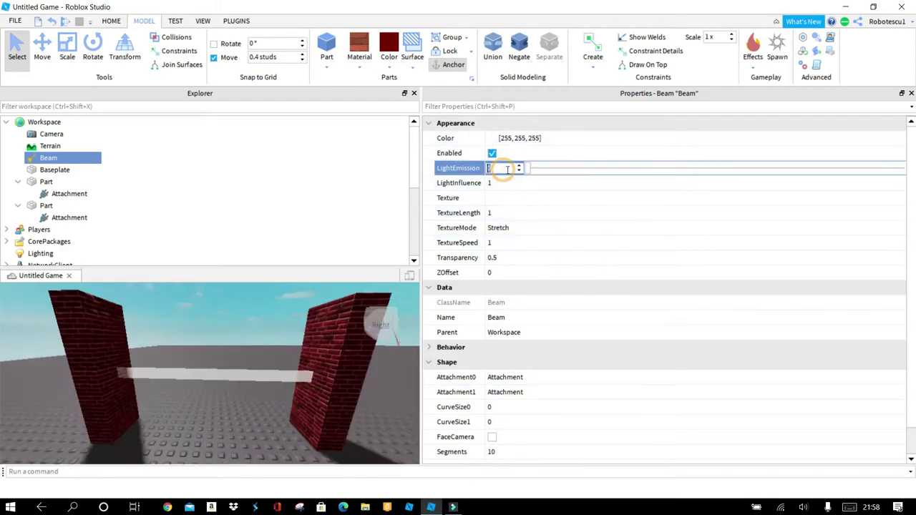
pyautogui.moveTo(528, 170); pyautogui.dragTo(801, 173)
pyautogui.moveTo(903, 170)
pyautogui.mouseDown()
pyautogui.moveTo(572, 173)
pyautogui.moveTo(914, 174)
pyautogui.mouseUp()
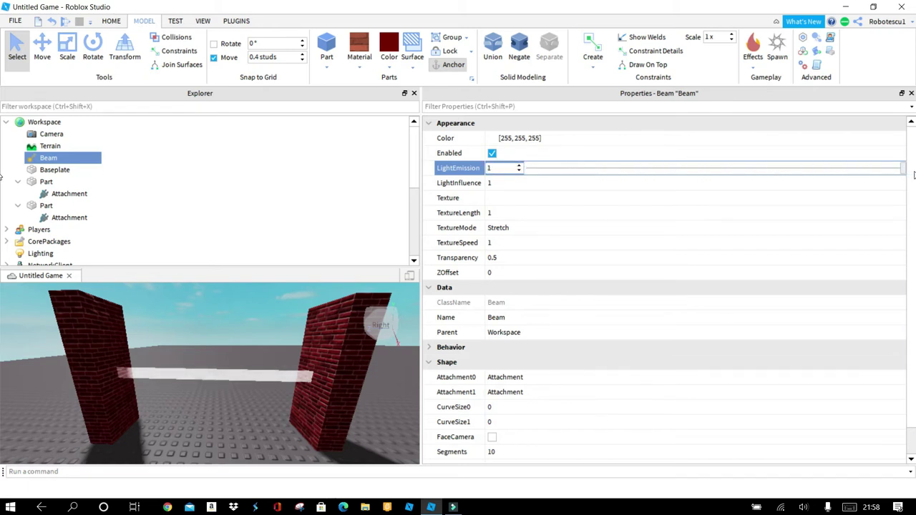
# Change the beam's color to red (#ff0000).
pyautogui.click(491, 137)
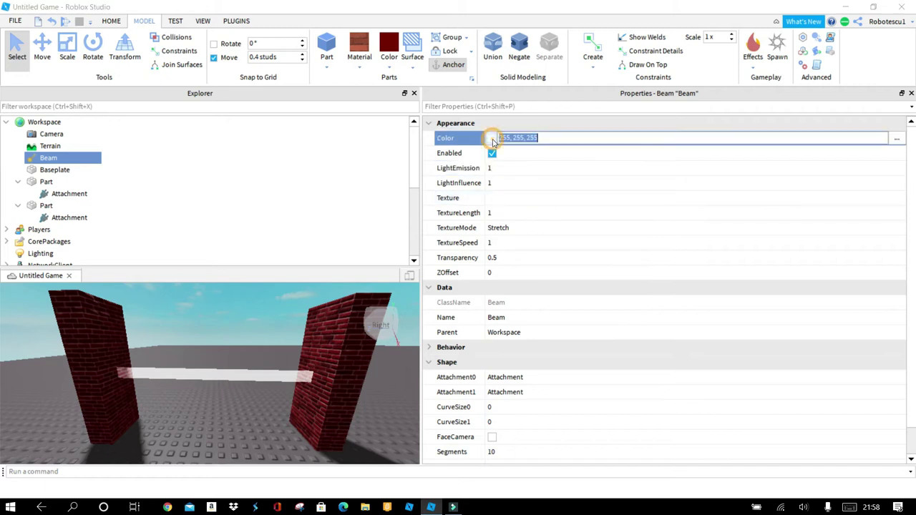
pyautogui.click(493, 139)
pyautogui.click(418, 207)
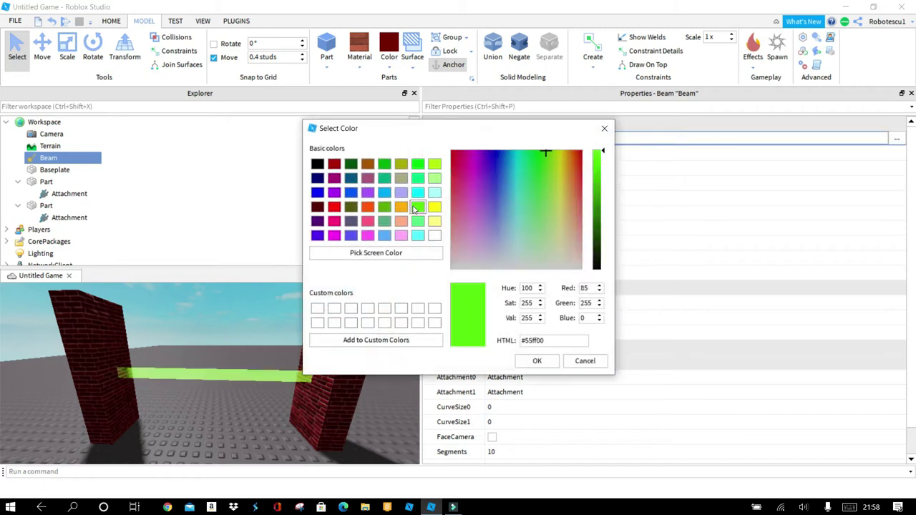
pyautogui.click(334, 207)
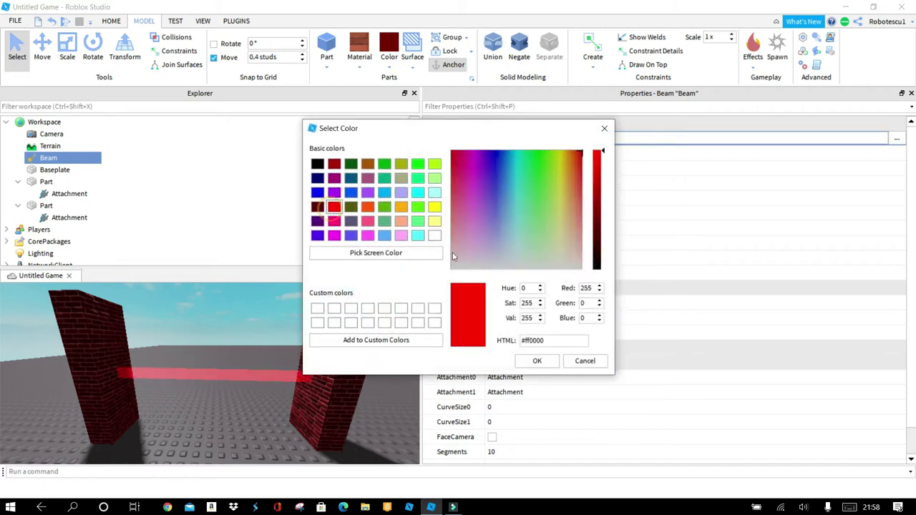
pyautogui.click(533, 361)
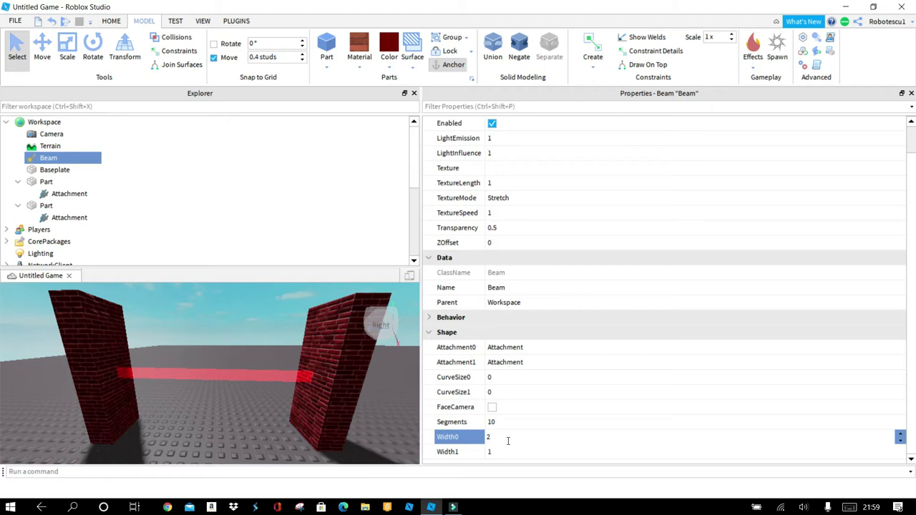
# Try the beam's Width0 at 20, reduce it to 10, and set Width1 to 10 as well.
pyautogui.press('Return')
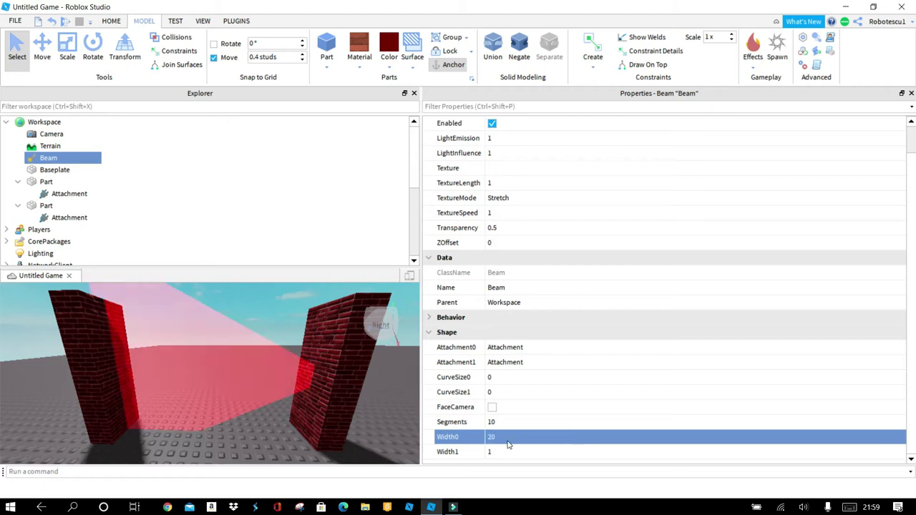
pyautogui.click(513, 439)
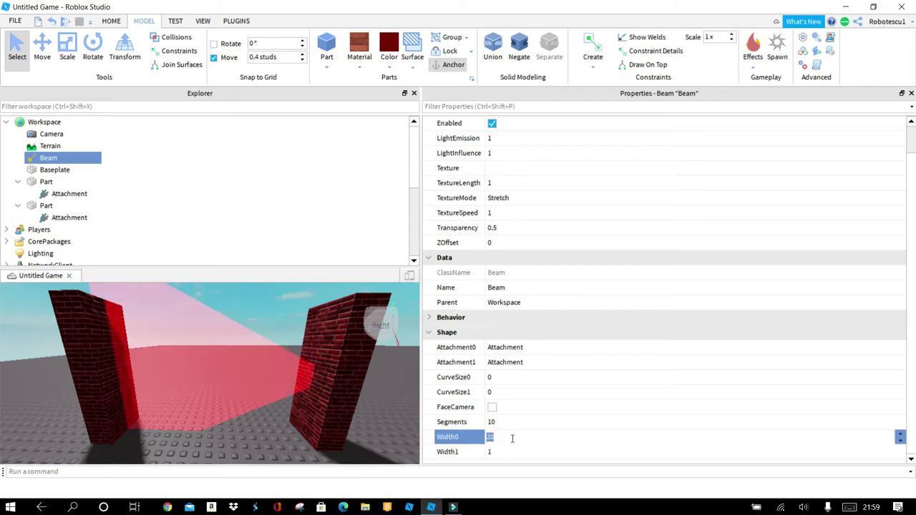
pyautogui.write('10')
pyautogui.press('Return')
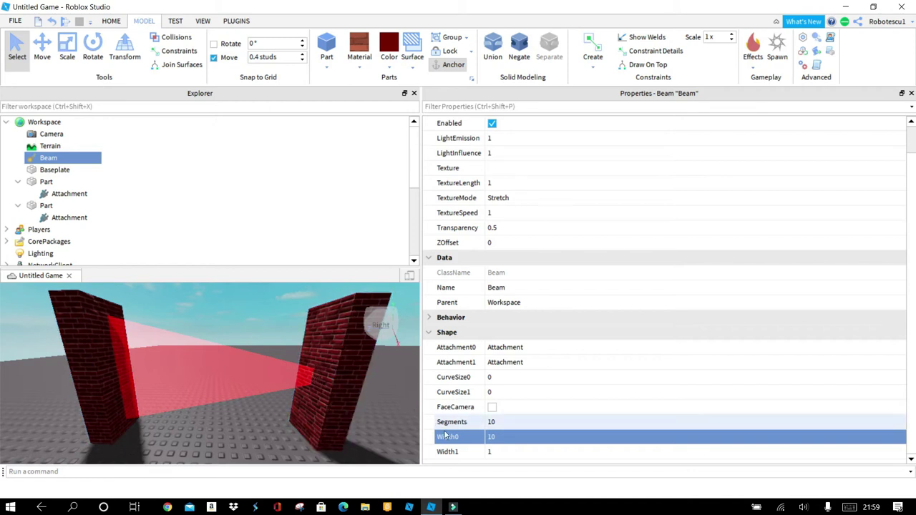
pyautogui.click(503, 451)
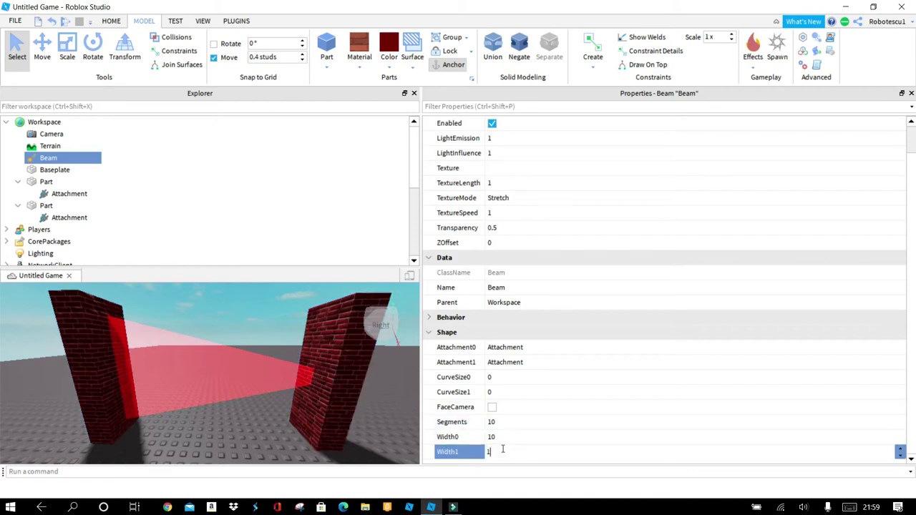
pyautogui.write('10')
pyautogui.press('Return')
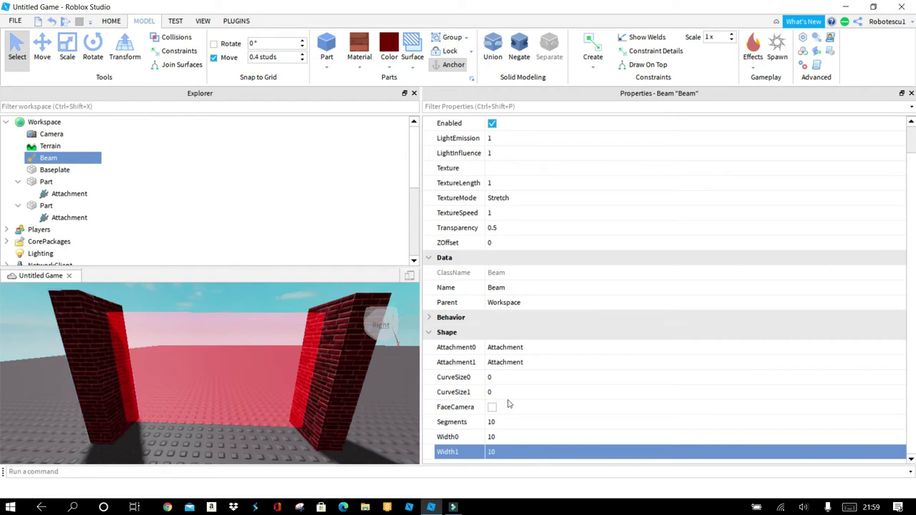
# Try bending the beam with CurveSize0 at 10 and CurveSize1 at -8, and reset CurveSize1 to 0.
pyautogui.click(440, 380)
pyautogui.moveTo(714, 380); pyautogui.dragTo(912, 380)
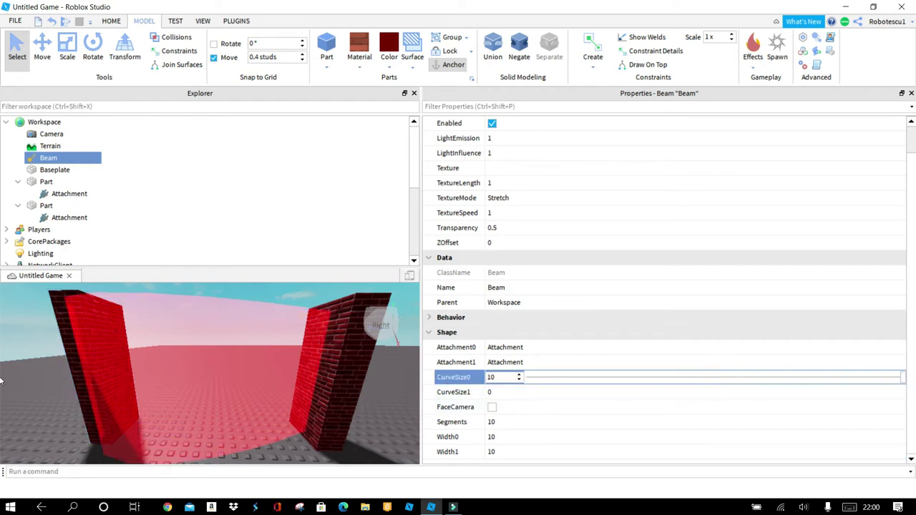
pyautogui.click(538, 395)
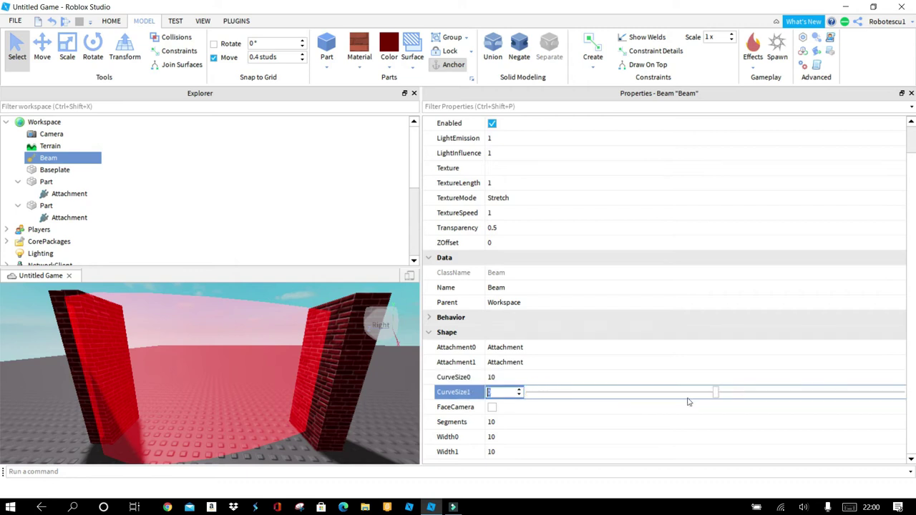
pyautogui.moveTo(718, 396); pyautogui.dragTo(566, 393)
pyautogui.moveTo(386, 386); pyautogui.dragTo(385, 384, button='right')
pyautogui.scroll(-4, 386, 385)
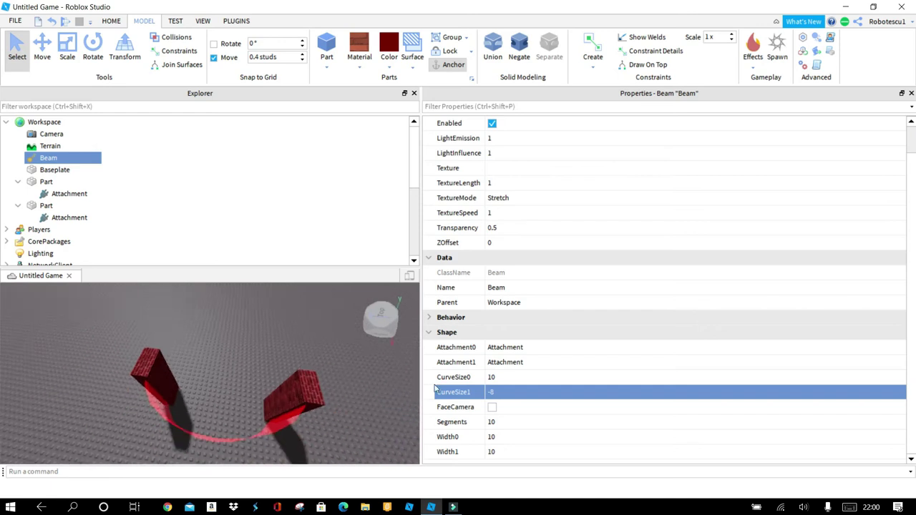
pyautogui.click(494, 395)
pyautogui.moveTo(575, 401); pyautogui.dragTo(521, 391)
# Set the beam's CurveSize0 to -10 and CurveSize1 to 10 so it arcs between the pillars.
pyautogui.click(544, 377)
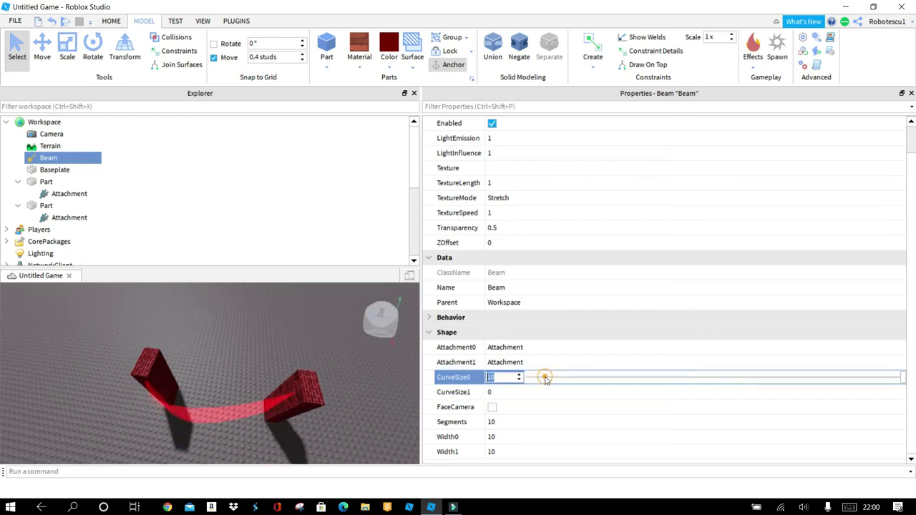
pyautogui.click(908, 380)
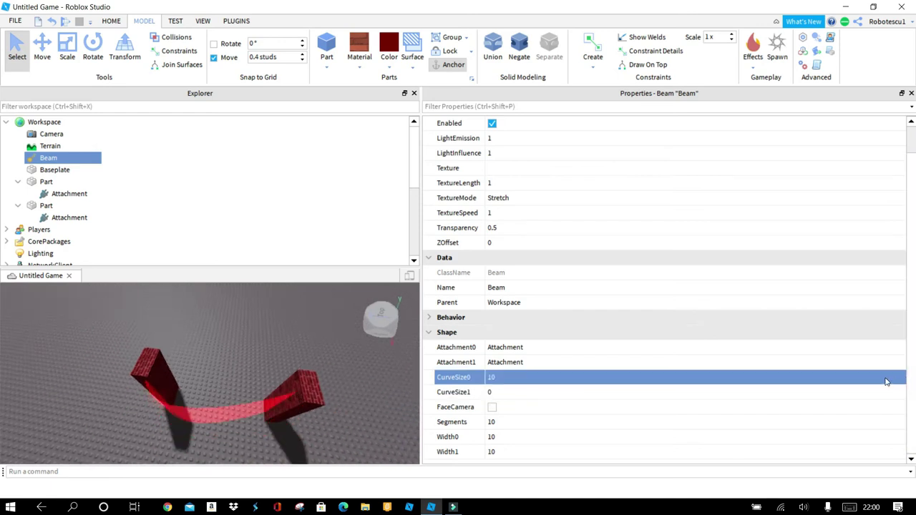
pyautogui.click(885, 381)
pyautogui.moveTo(903, 379); pyautogui.dragTo(506, 397)
pyautogui.click(524, 392)
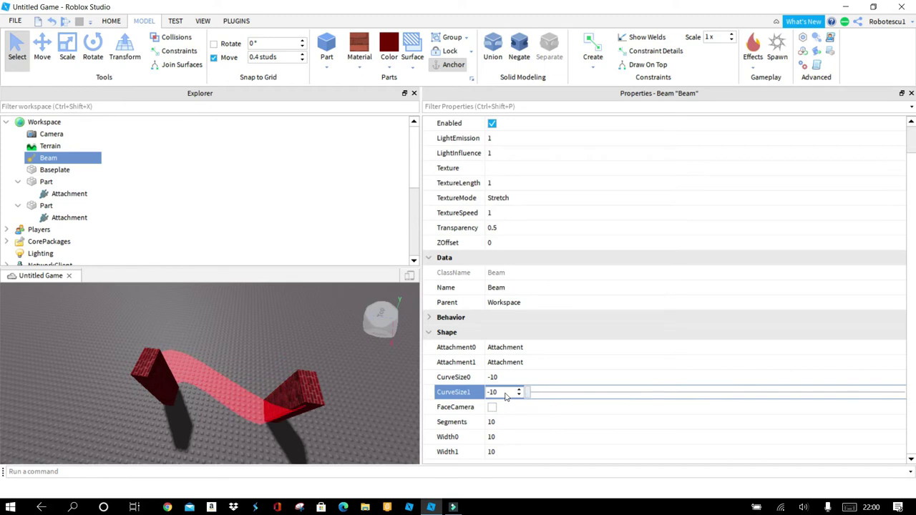
pyautogui.moveTo(340, 394); pyautogui.dragTo(341, 394, button='right')
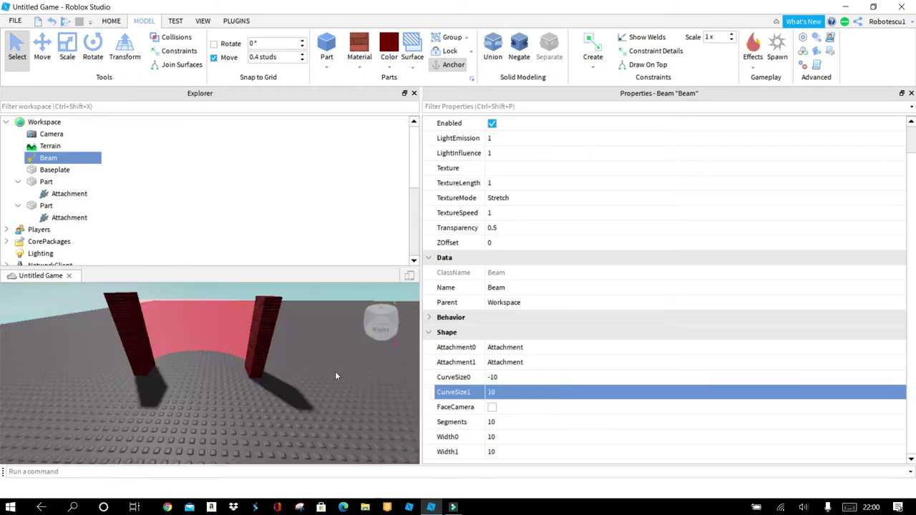
pyautogui.moveTo(334, 355); pyautogui.dragTo(333, 354, button='right')
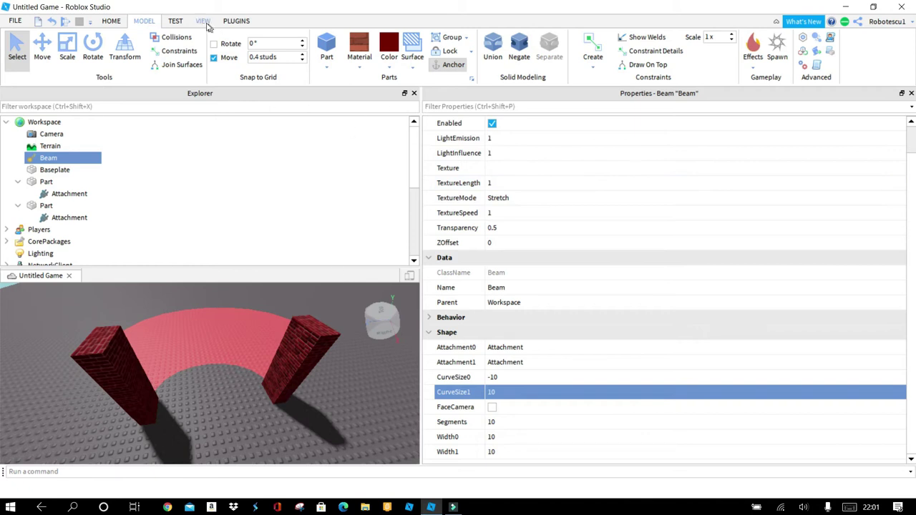
# Widen the viewport, bring up the Toolbox and search its images for "rainbow".
pyautogui.moveTo(420, 207); pyautogui.dragTo(774, 206)
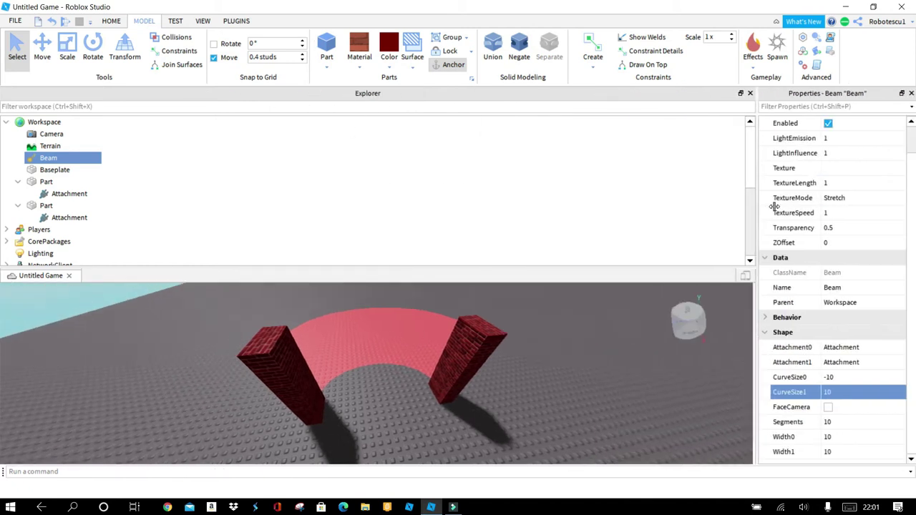
pyautogui.click(175, 21)
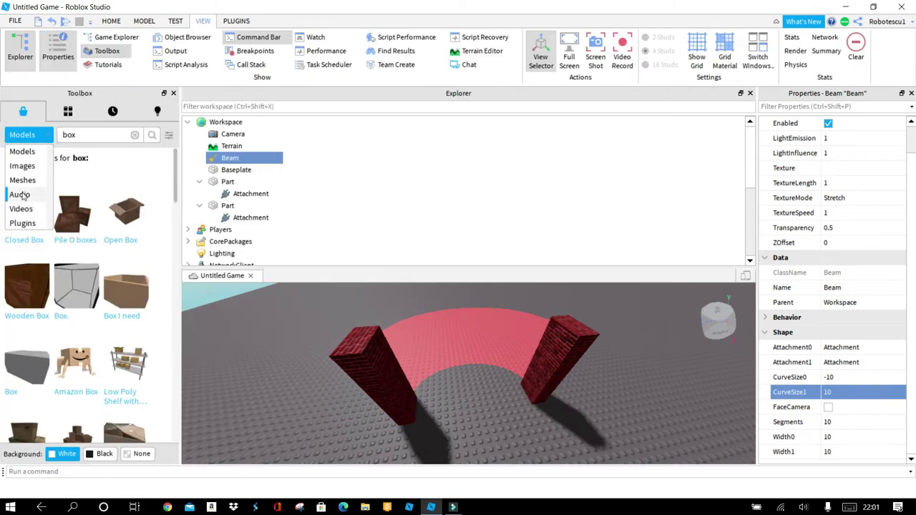
pyautogui.click(23, 170)
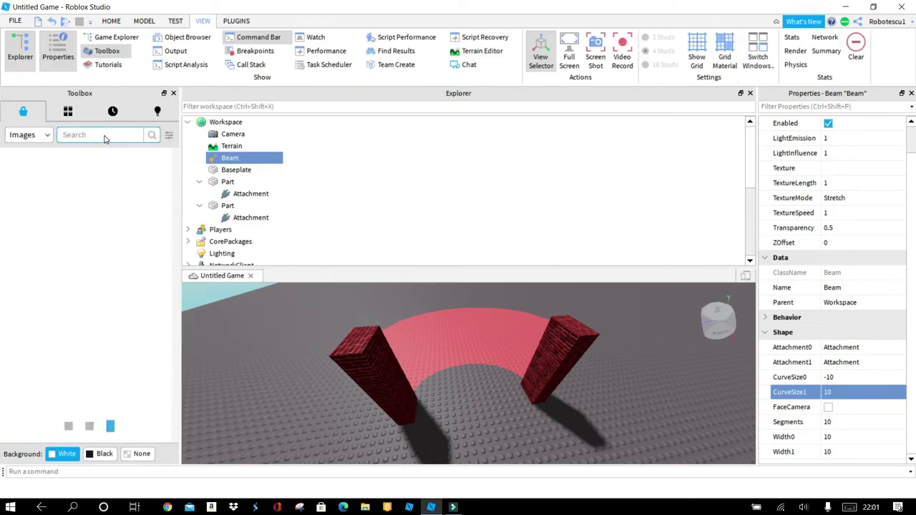
pyautogui.click(105, 136)
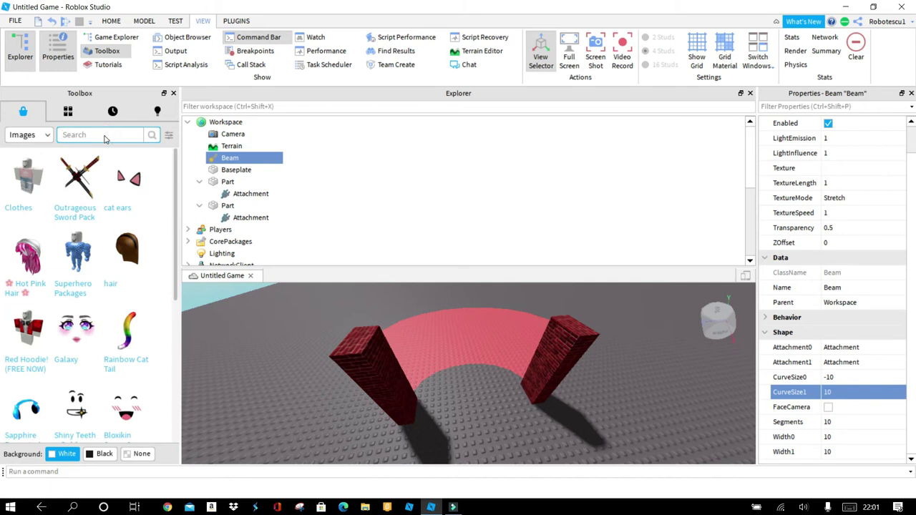
pyautogui.write('rainbow')
pyautogui.press('Return')
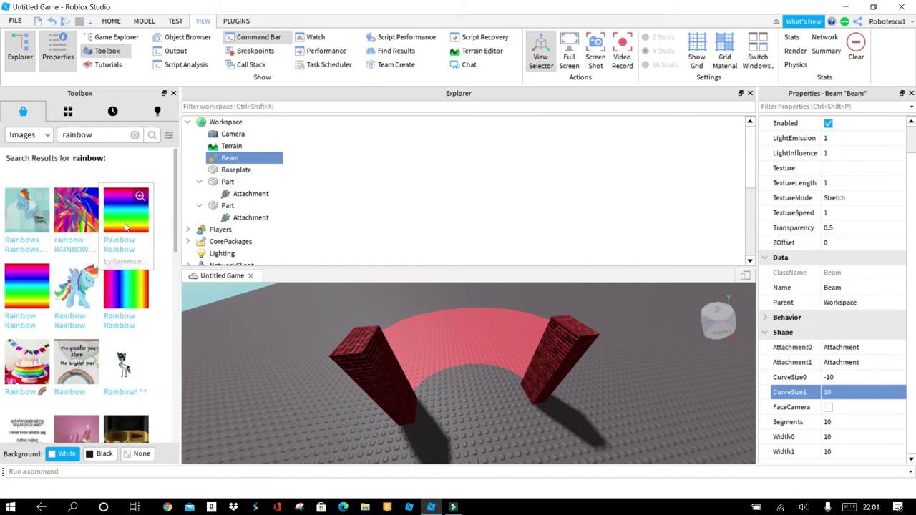
# Widen the beam's property area, open the image upload dialog for its Texture, and cancel the upload.
pyautogui.moveTo(757, 382); pyautogui.dragTo(606, 383)
pyautogui.scroll(1, 707, 267)
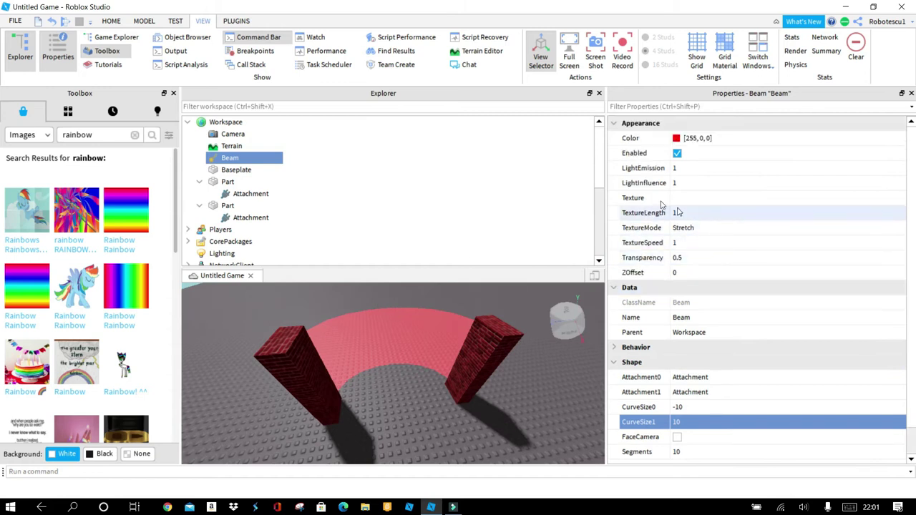
pyautogui.click(669, 203)
pyautogui.click(685, 199)
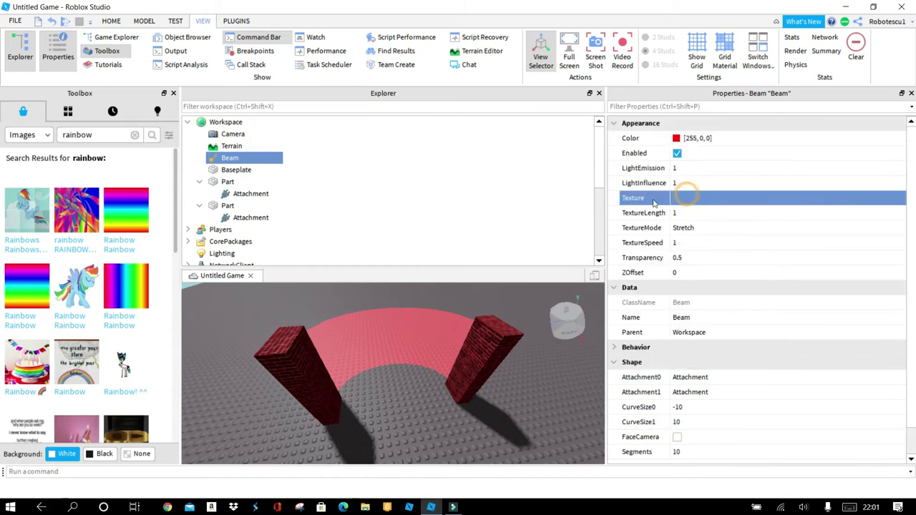
pyautogui.click(675, 200)
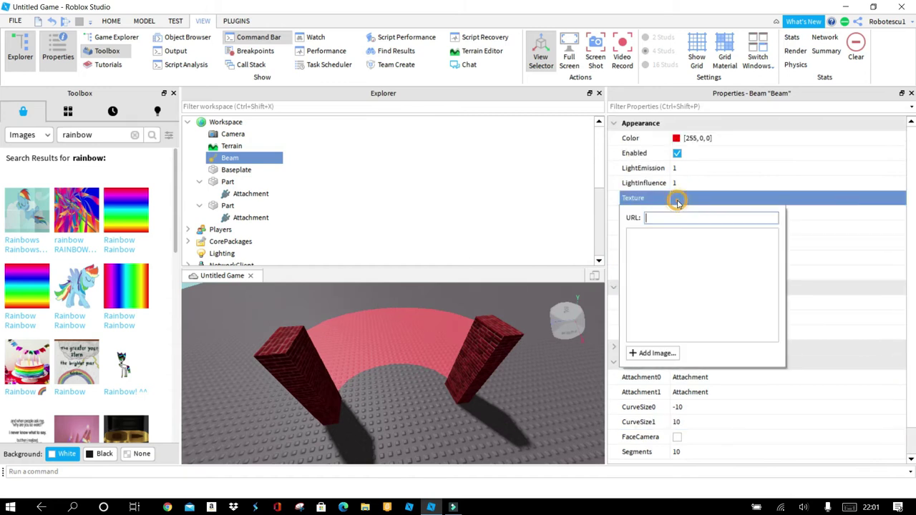
pyautogui.click(646, 353)
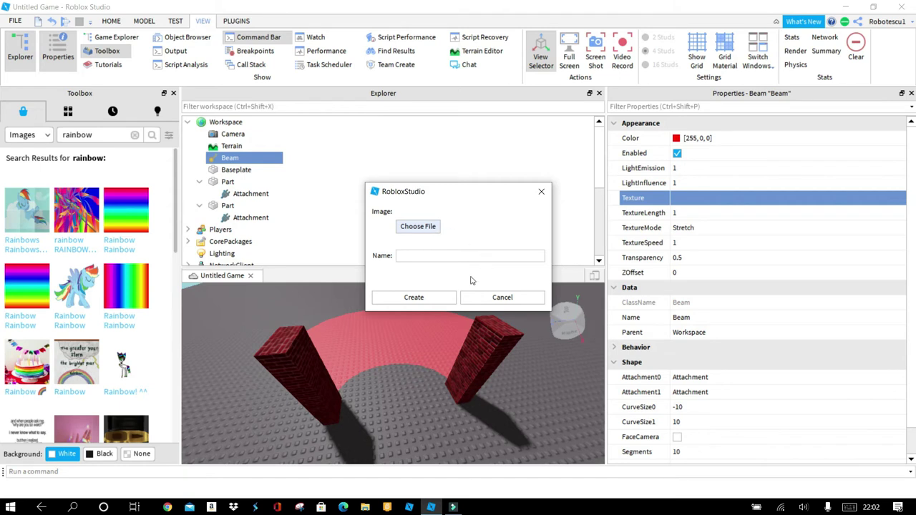
pyautogui.click(486, 296)
pyautogui.click(674, 198)
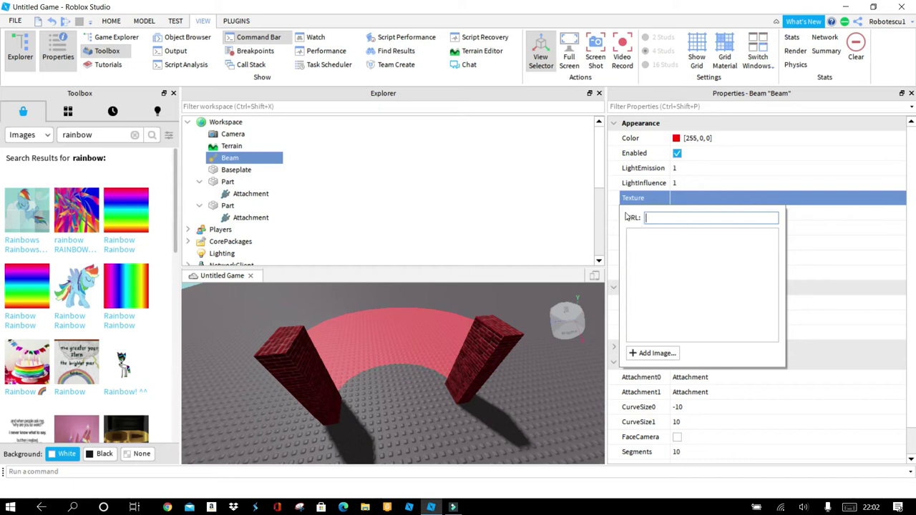
# Preview the horizontal Rainbow Rainbow image in the search results and copy its asset URI.
pyautogui.click(125, 205)
pyautogui.click(139, 207)
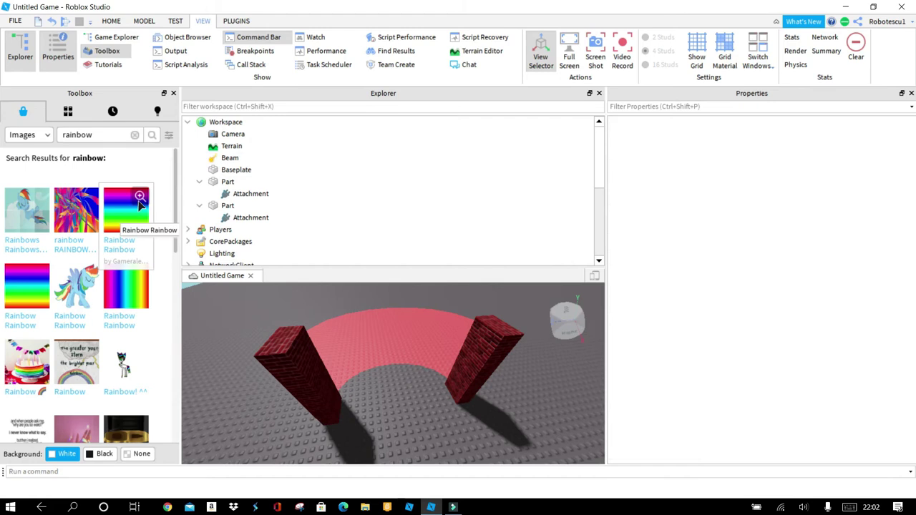
pyautogui.click(139, 196)
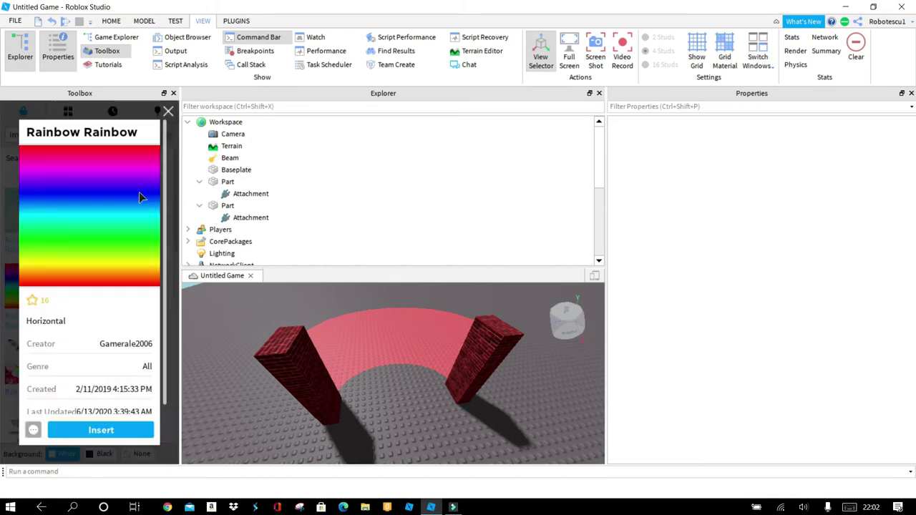
pyautogui.rightClick(33, 432)
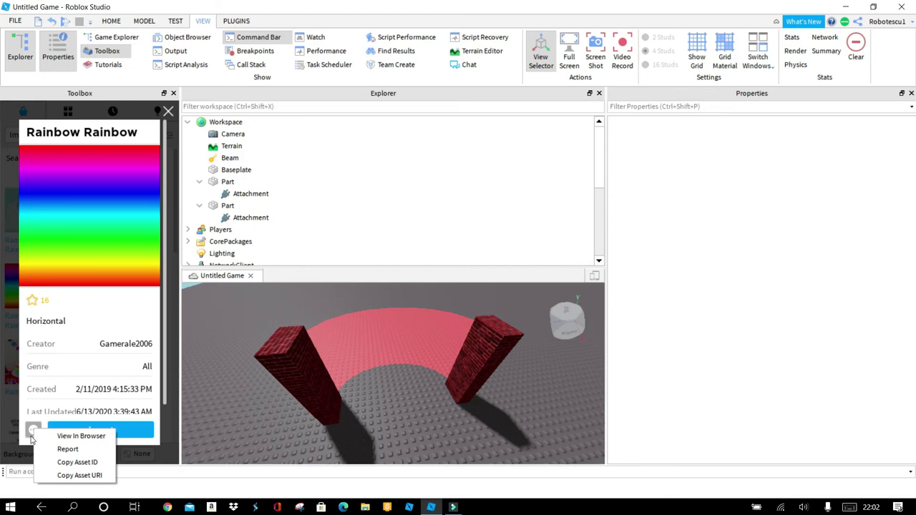
pyautogui.click(82, 476)
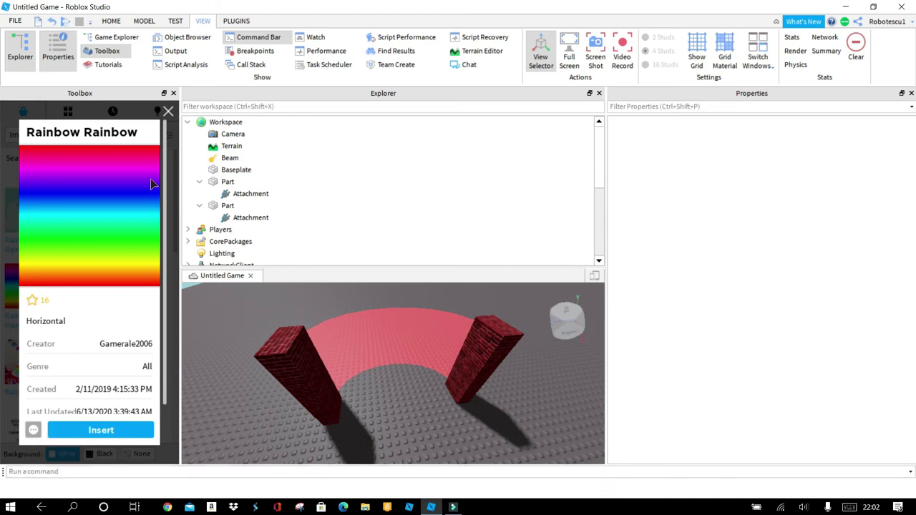
pyautogui.click(168, 113)
# Insert the horizontal Rainbow Rainbow image into the Baseplate and select the Beam.
pyautogui.moveTo(126, 210); pyautogui.dragTo(241, 185)
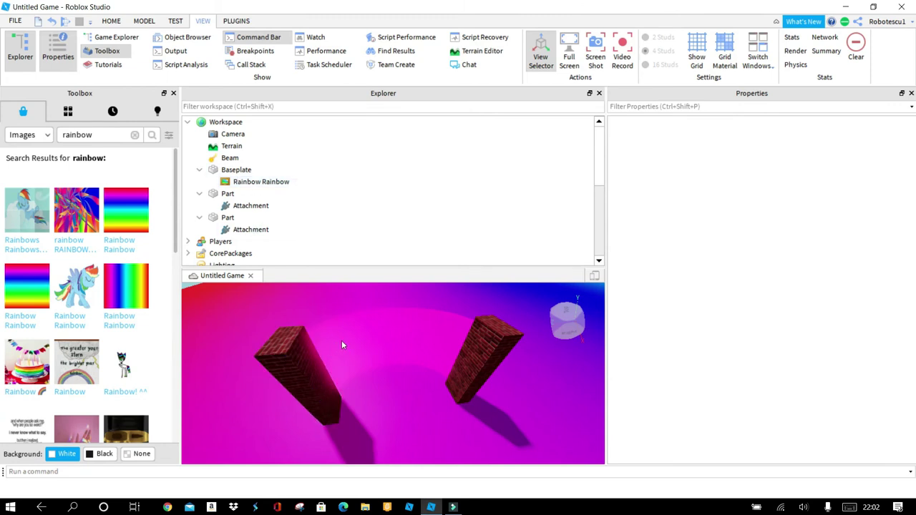
pyautogui.click(223, 158)
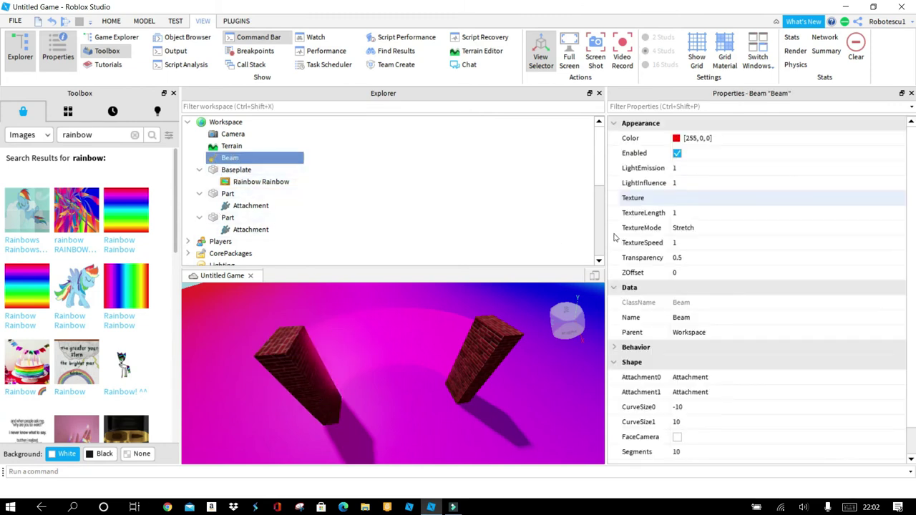
pyautogui.click(685, 198)
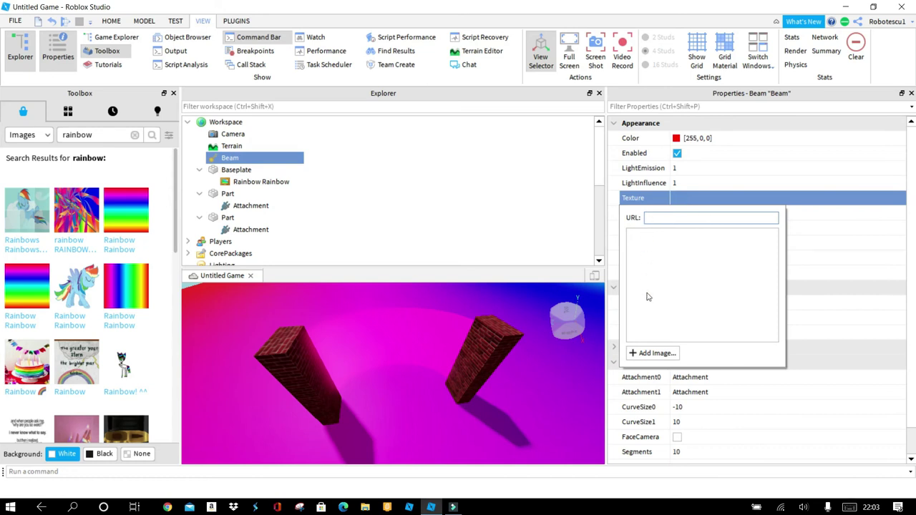
pyautogui.rightClick(650, 217)
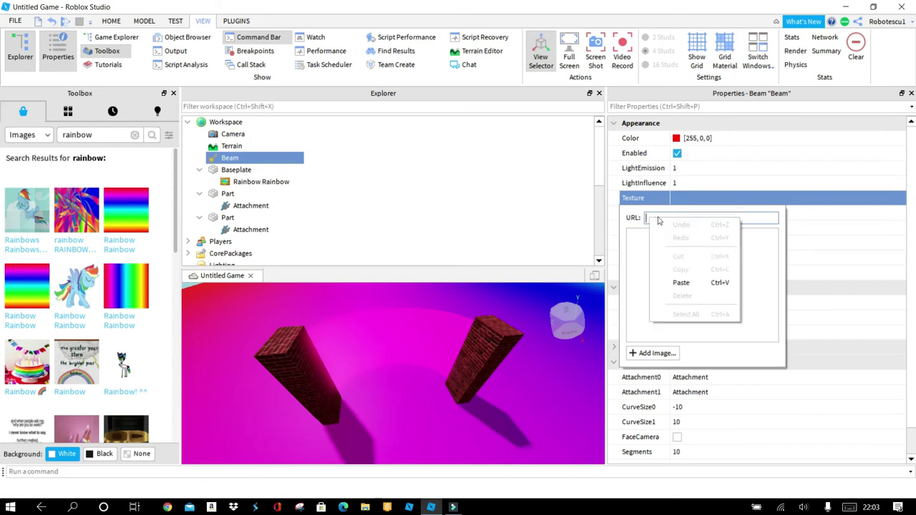
pyautogui.click(682, 283)
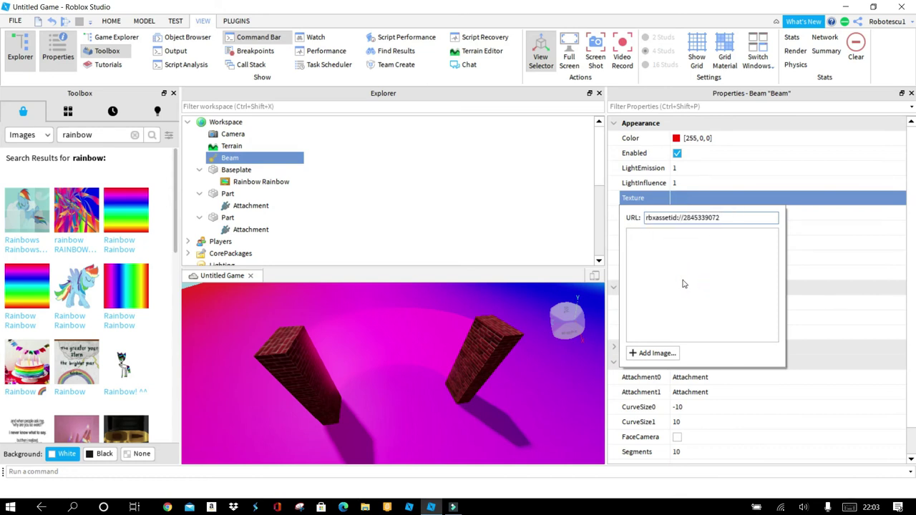
pyautogui.press('Return')
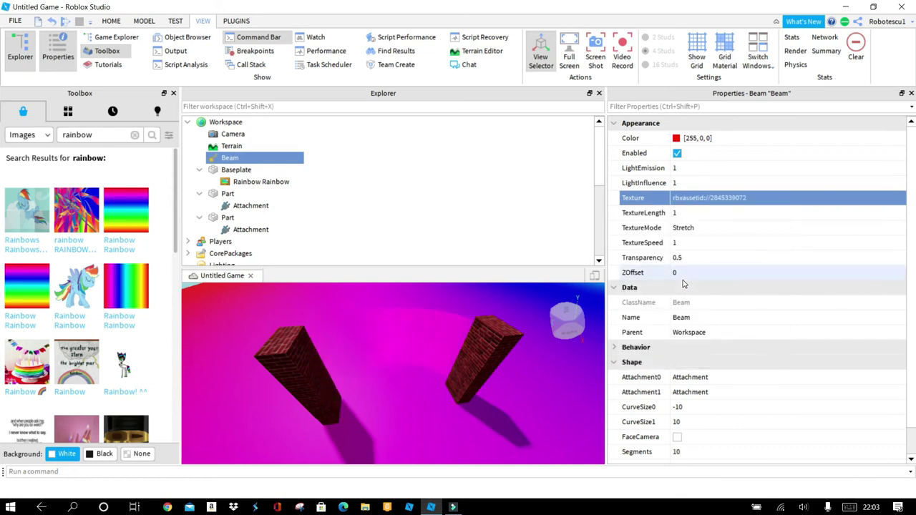
# Delete the Rainbow Rainbow decal from the Baseplate and inspect the beam between the pillars.
pyautogui.click(254, 183)
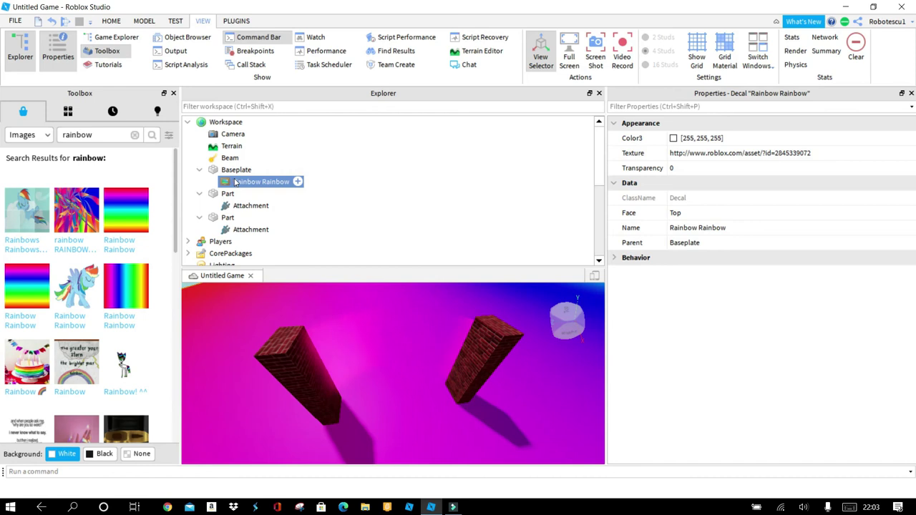
pyautogui.rightClick(248, 182)
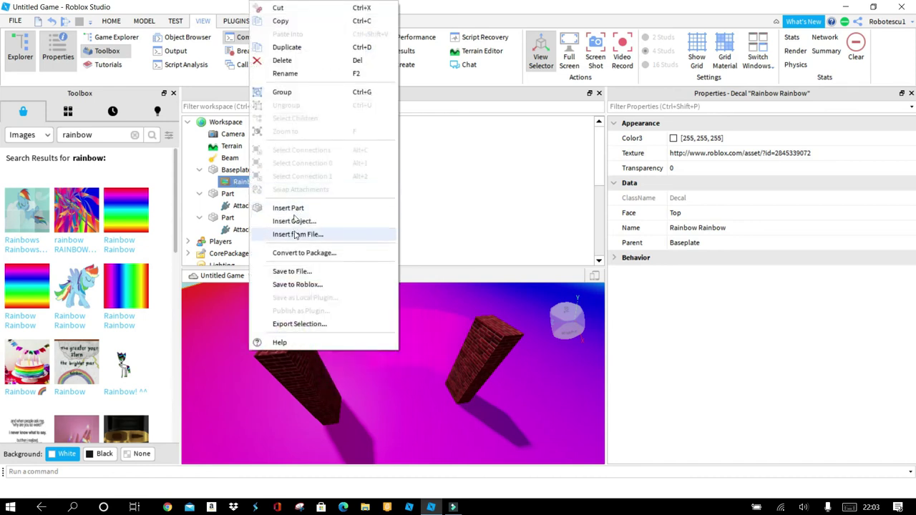
pyautogui.click(286, 61)
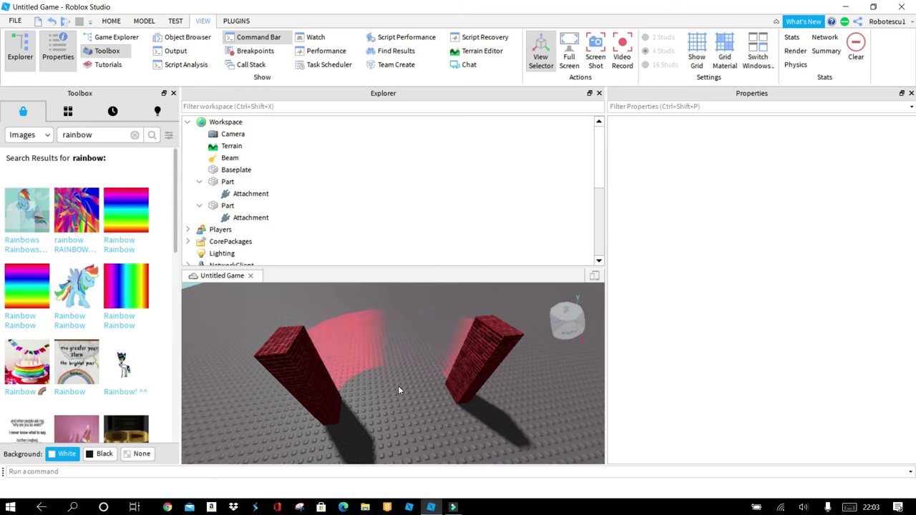
pyautogui.moveTo(399, 390); pyautogui.dragTo(387, 400, button='right')
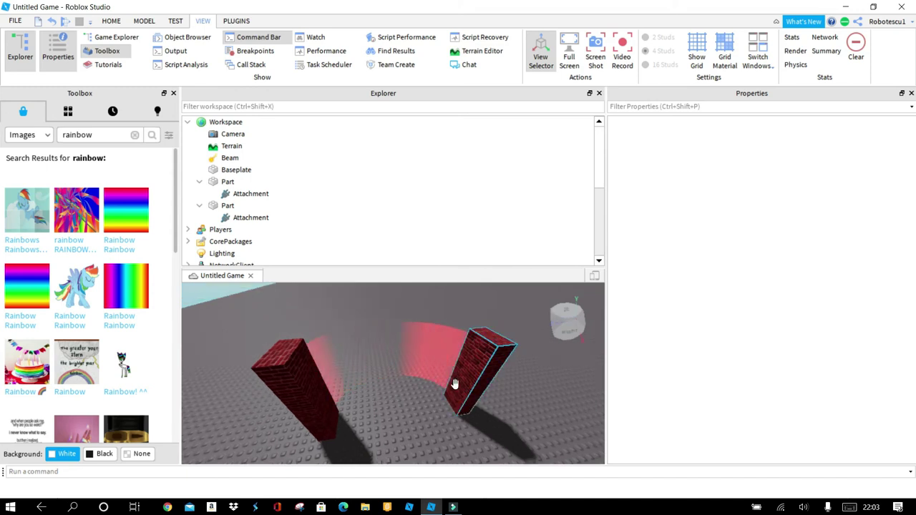
pyautogui.moveTo(399, 405); pyautogui.dragTo(421, 380, button='right')
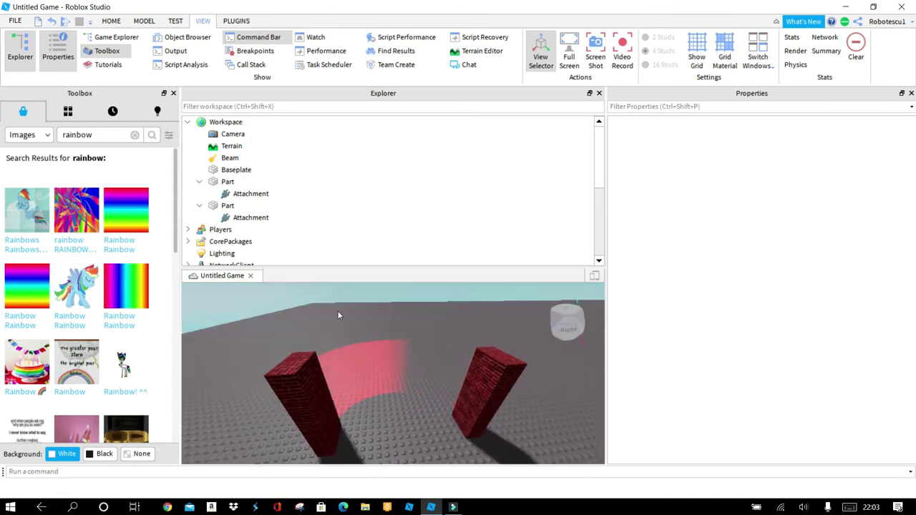
# Set the Beam's color to white (255, 255, 255).
pyautogui.click(229, 158)
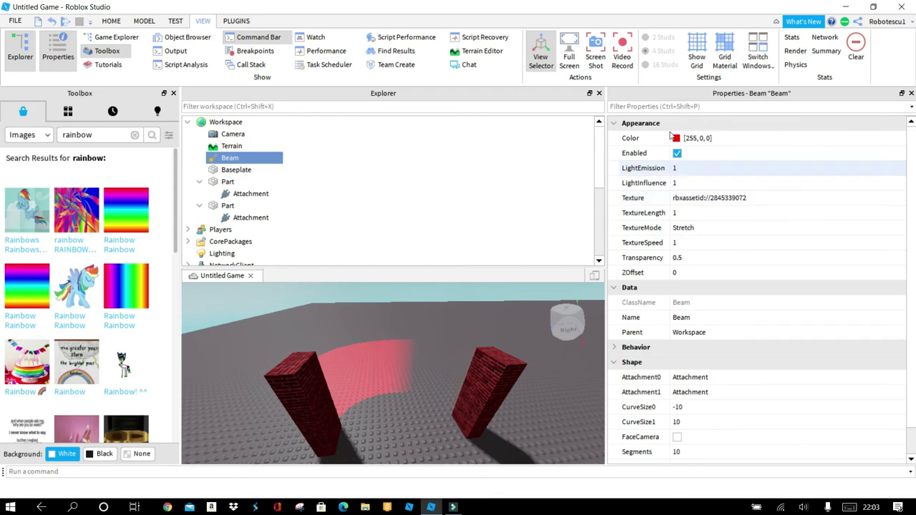
pyautogui.click(676, 139)
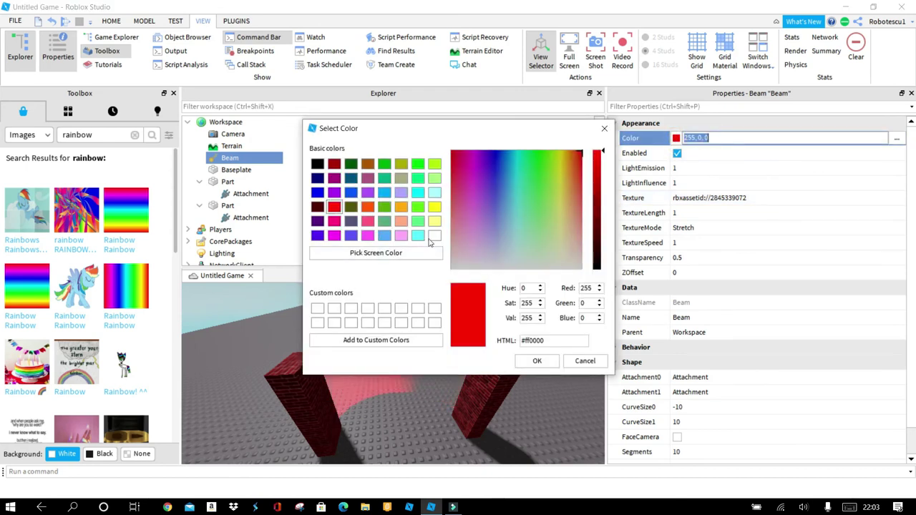
pyautogui.click(432, 236)
pyautogui.click(537, 361)
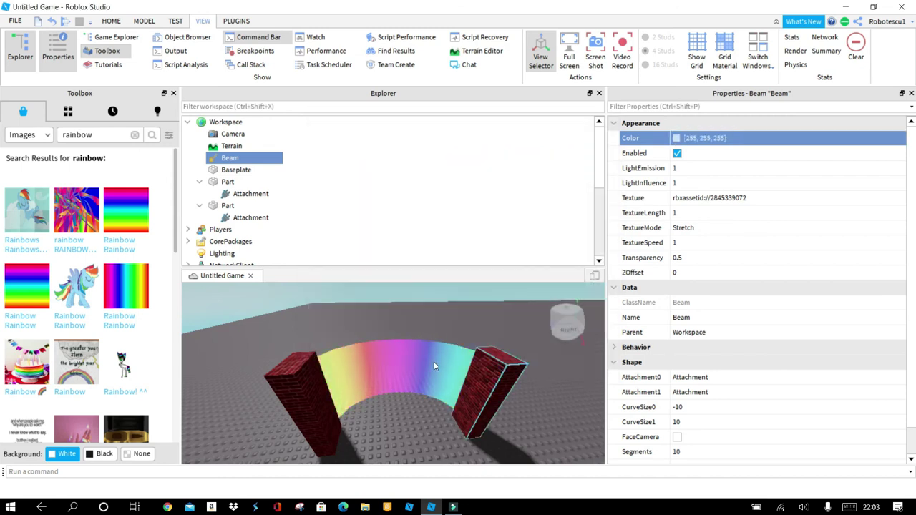
# Try purple (85, 0, 255) and yellow from the basic colors as the Beam's color.
pyautogui.click(676, 138)
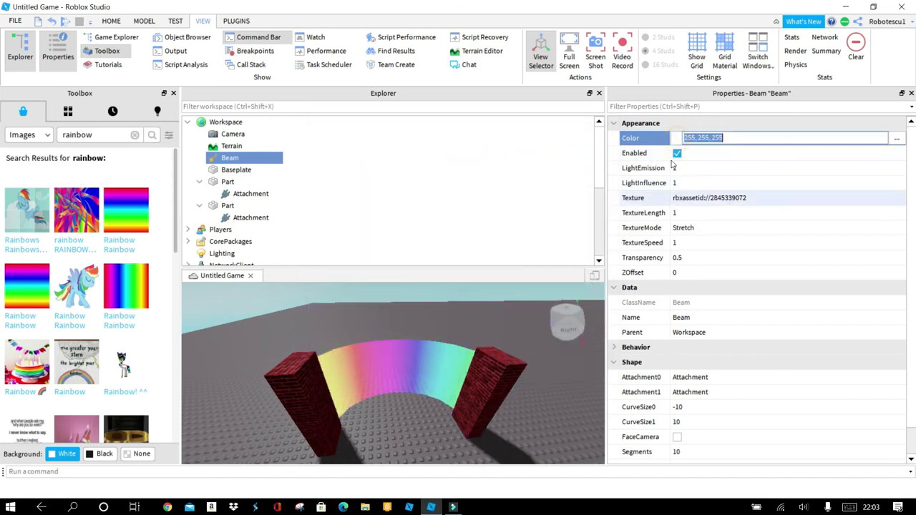
pyautogui.click(897, 138)
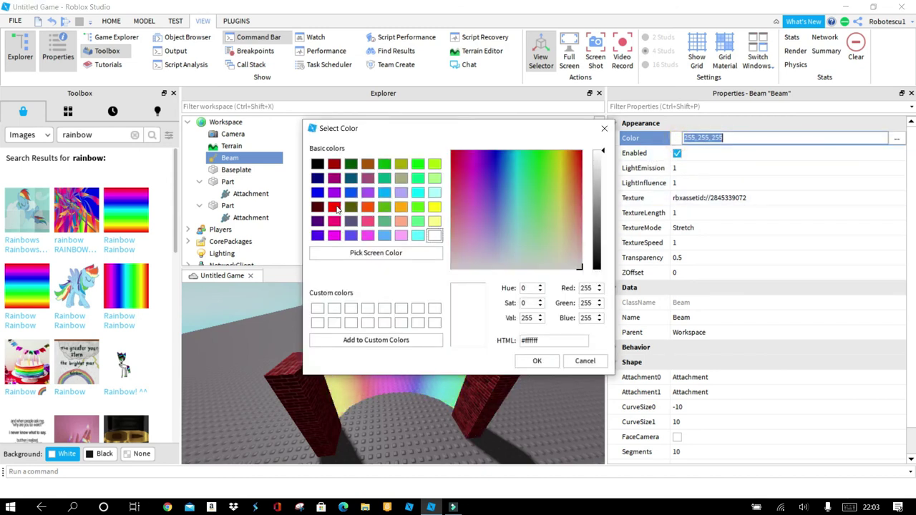
pyautogui.click(317, 236)
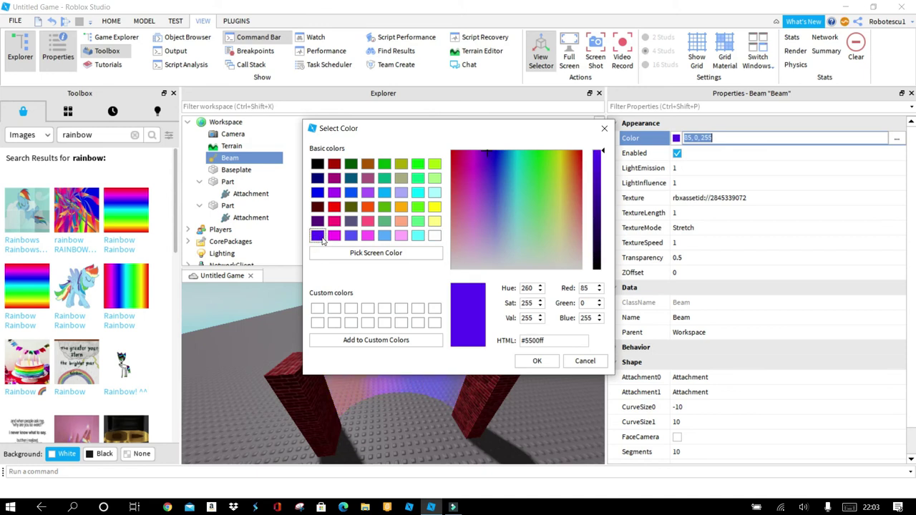
pyautogui.click(434, 208)
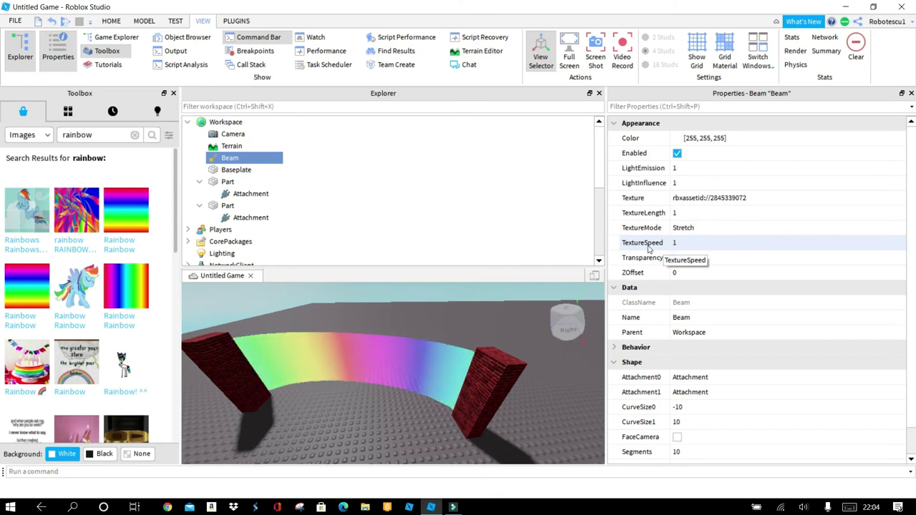
# Try a lower TextureSpeed on the Beam, then deselect it.
pyautogui.click(687, 243)
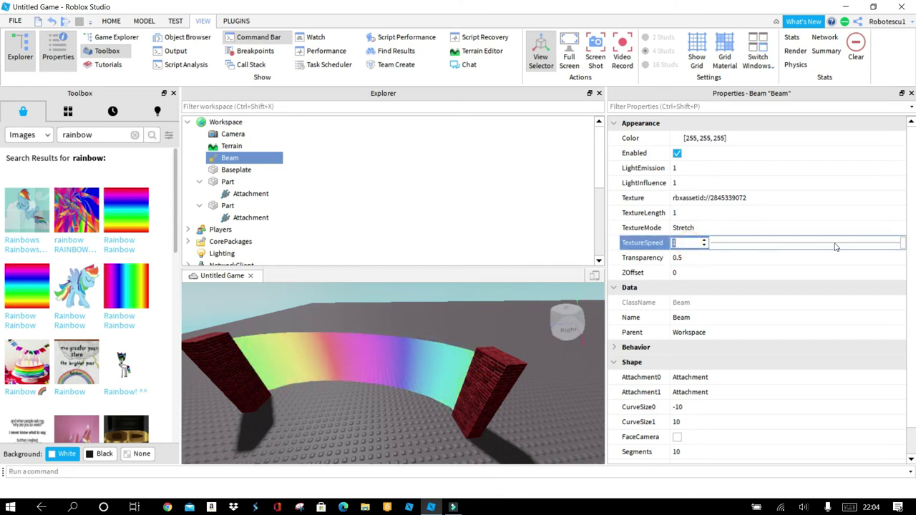
pyautogui.moveTo(900, 244); pyautogui.dragTo(866, 246)
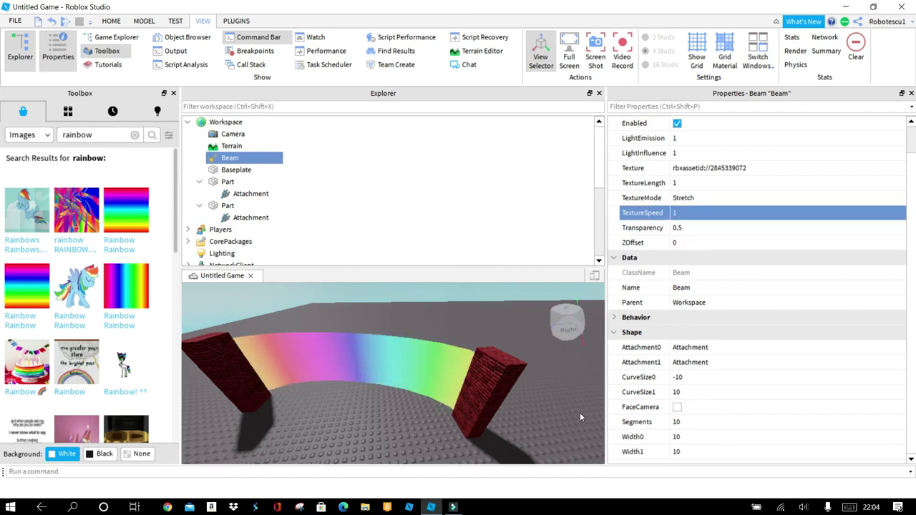
pyautogui.click(561, 404)
pyautogui.moveTo(561, 404); pyautogui.dragTo(561, 404, button='right')
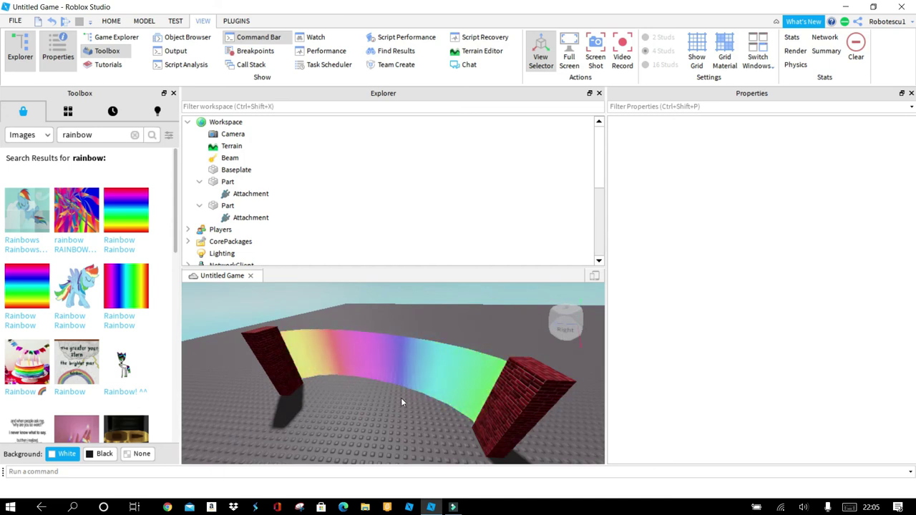
# Move the left brick pillar to various spots on the baseplate, stretching the beam, and leave it at about -31.2, 5.9, 177.4.
pyautogui.moveTo(274, 377); pyautogui.dragTo(387, 333)
pyautogui.moveTo(486, 331); pyautogui.dragTo(404, 320)
pyautogui.moveTo(354, 348); pyautogui.dragTo(251, 422)
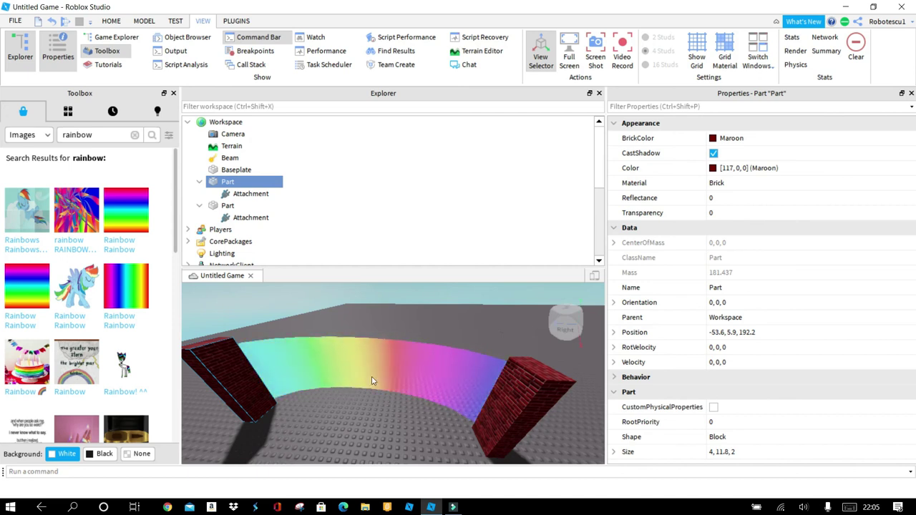
pyautogui.moveTo(241, 390); pyautogui.dragTo(536, 312)
pyautogui.moveTo(382, 316); pyautogui.dragTo(276, 419)
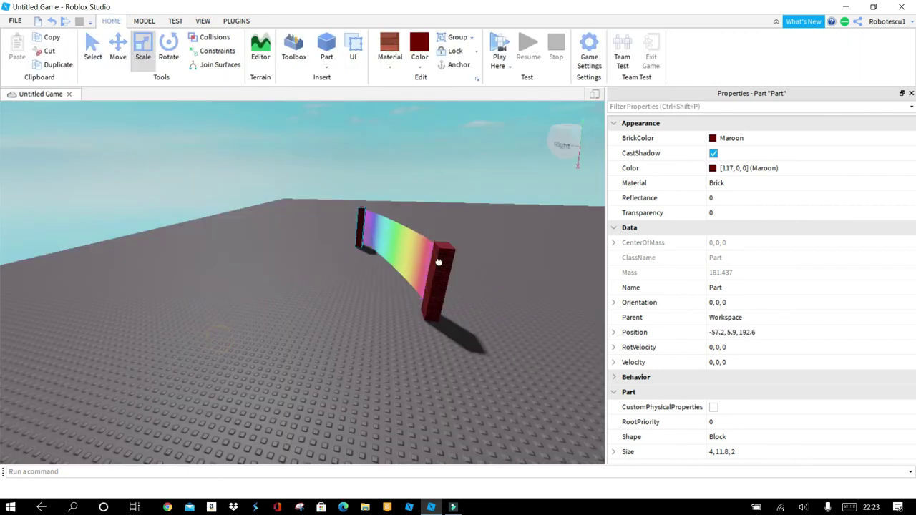
pyautogui.moveTo(420, 391); pyautogui.dragTo(421, 251)
pyautogui.moveTo(328, 362); pyautogui.dragTo(282, 279)
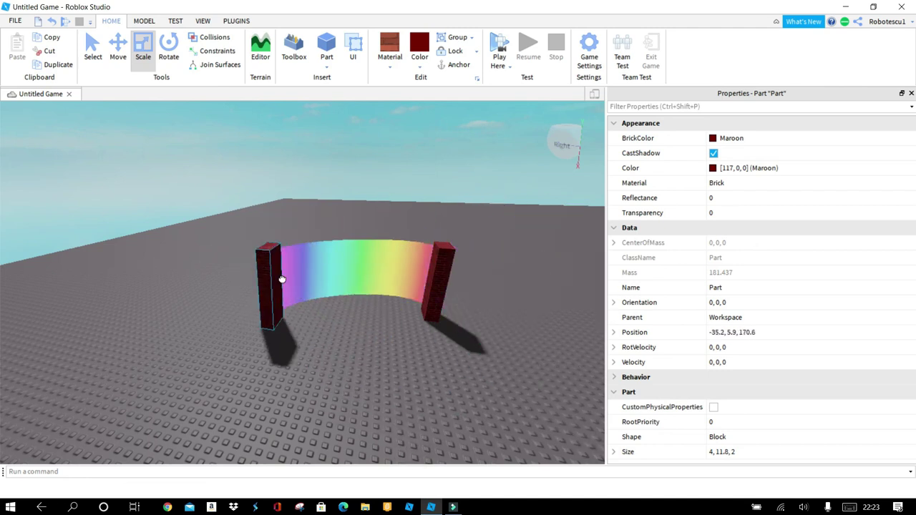
pyautogui.moveTo(514, 255); pyautogui.dragTo(250, 210)
pyautogui.moveTo(509, 375); pyautogui.dragTo(302, 204)
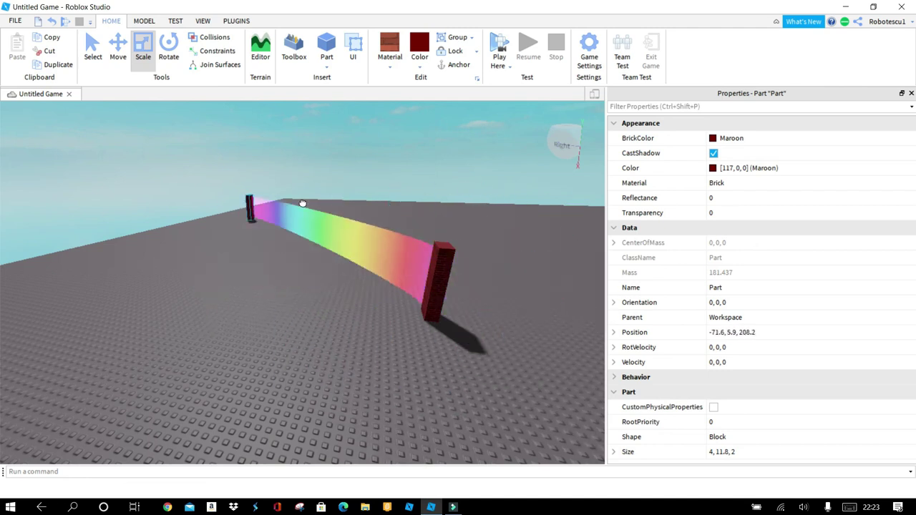
pyautogui.moveTo(522, 349); pyautogui.dragTo(313, 252)
pyautogui.moveTo(466, 216); pyautogui.dragTo(319, 318)
pyautogui.moveTo(514, 228); pyautogui.dragTo(269, 287)
pyautogui.moveTo(566, 356); pyautogui.dragTo(344, 264)
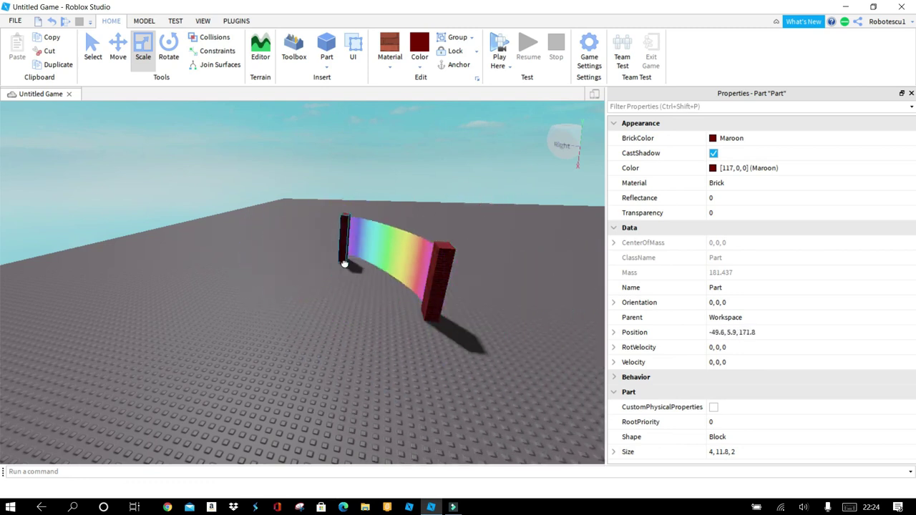
pyautogui.moveTo(485, 245); pyautogui.dragTo(279, 331)
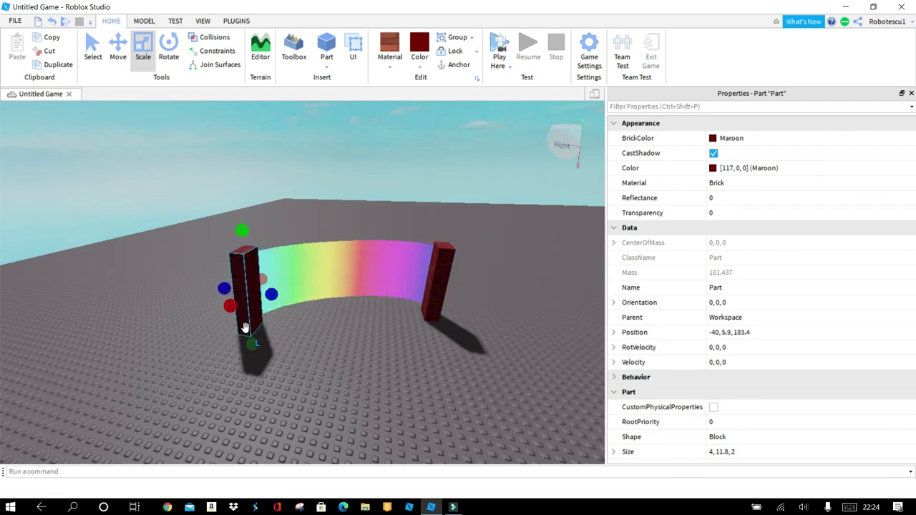
pyautogui.moveTo(466, 387); pyautogui.dragTo(206, 344)
pyautogui.moveTo(231, 306); pyautogui.dragTo(258, 393)
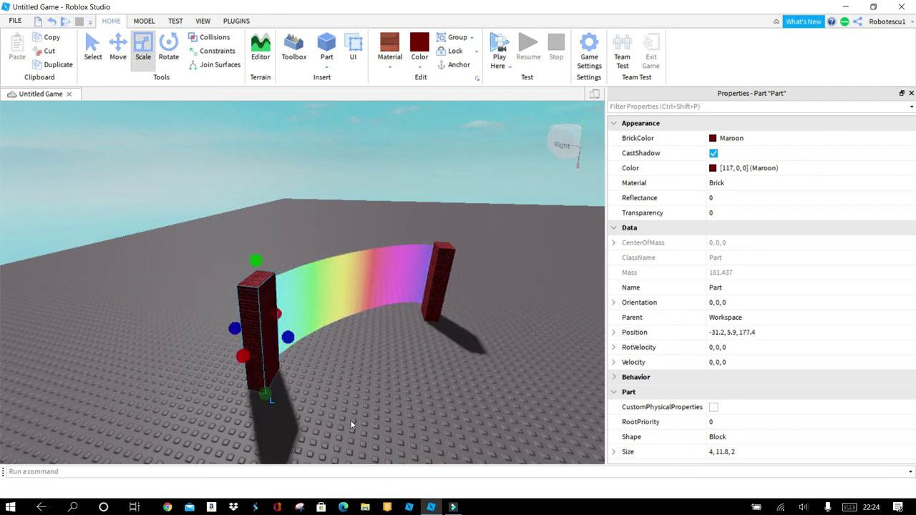